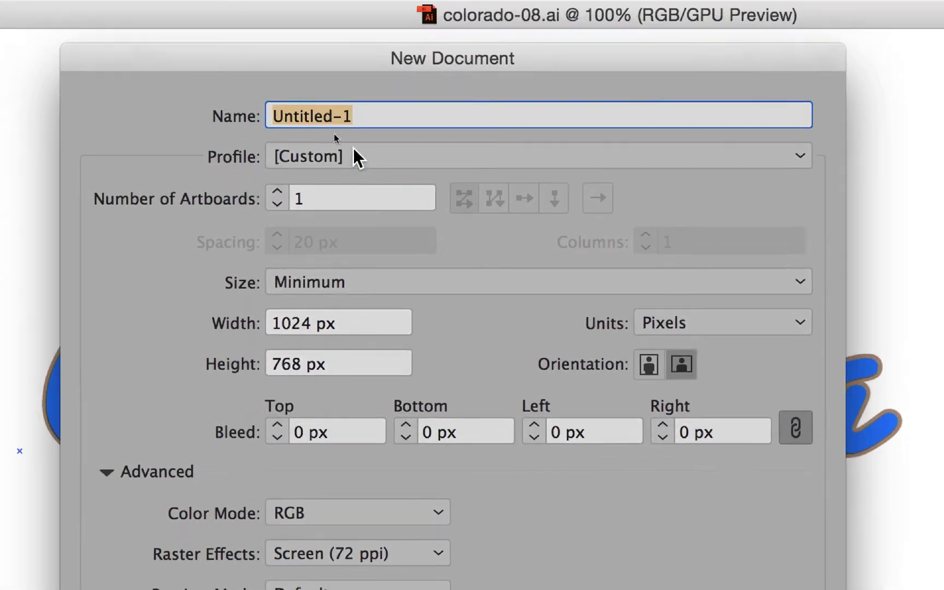
# Create a new Letter-size document from the Print profile with the CMYK color mode
pyautogui.click(335, 138)
pyautogui.click(349, 193)
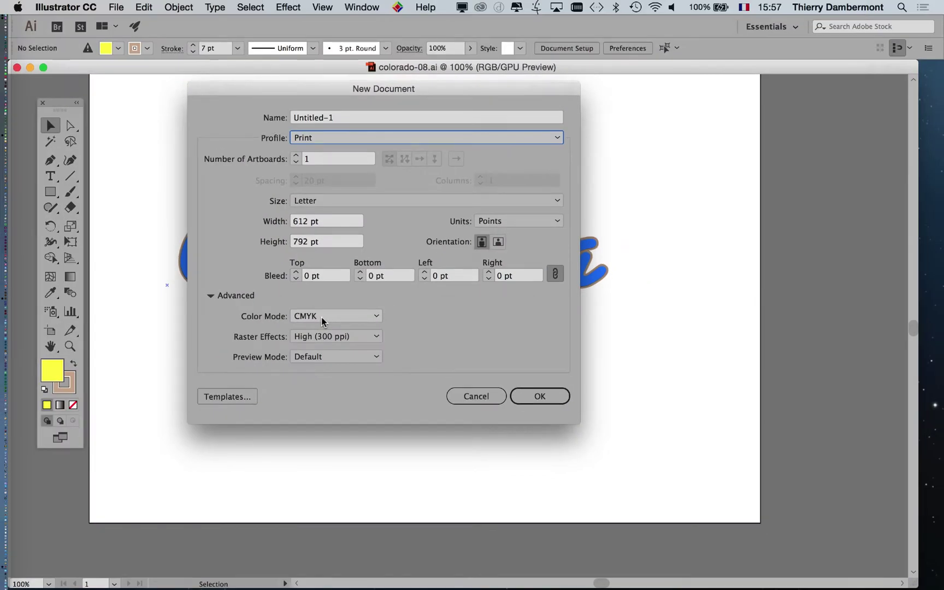
pyautogui.click(553, 398)
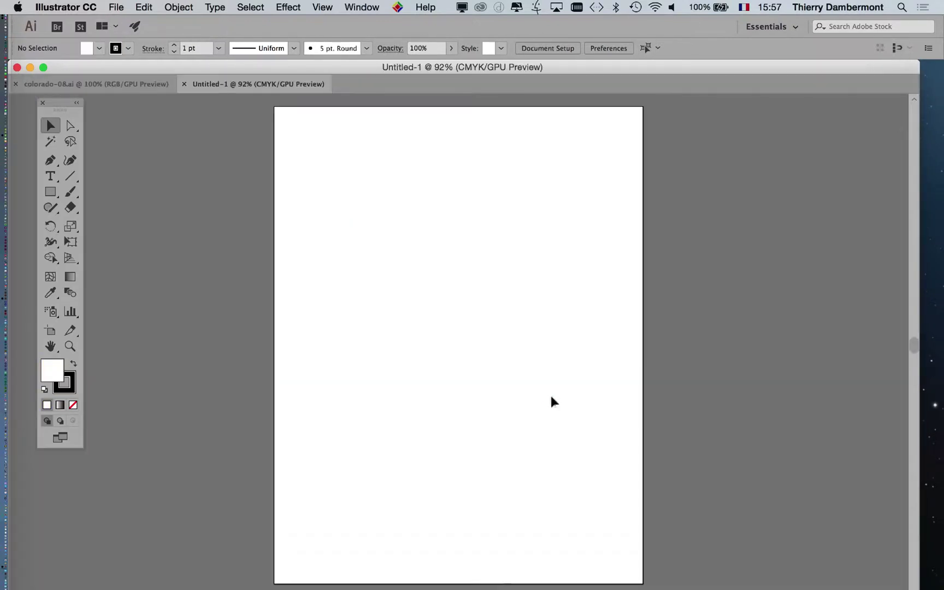
pyautogui.moveTo(421, 285); pyautogui.dragTo(388, 276)
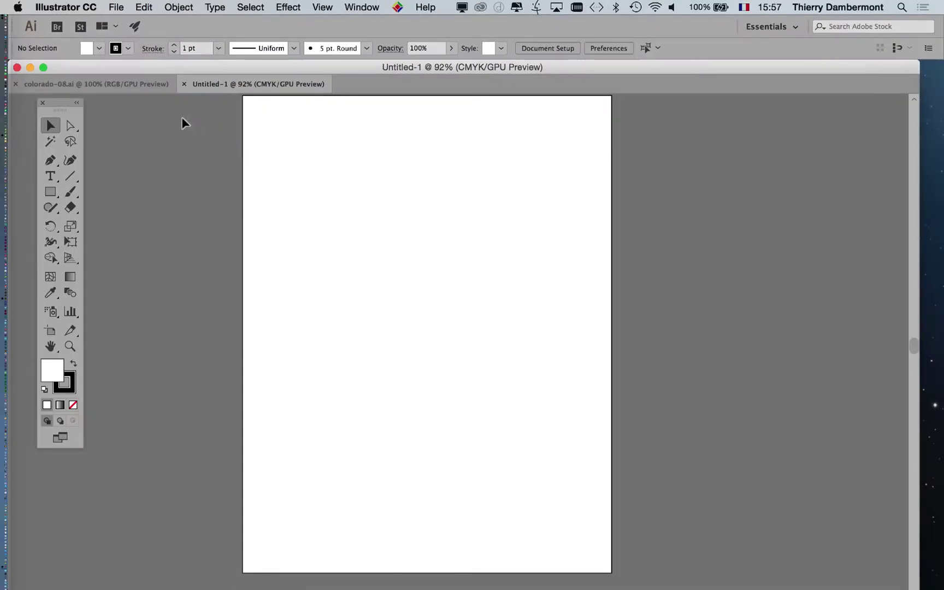
# Draw a rectangle about 318 by 389 pt in the upper part of the artboard, then shrink it from its lower corner
pyautogui.moveTo(59, 101); pyautogui.dragTo(125, 128)
pyautogui.click(114, 214)
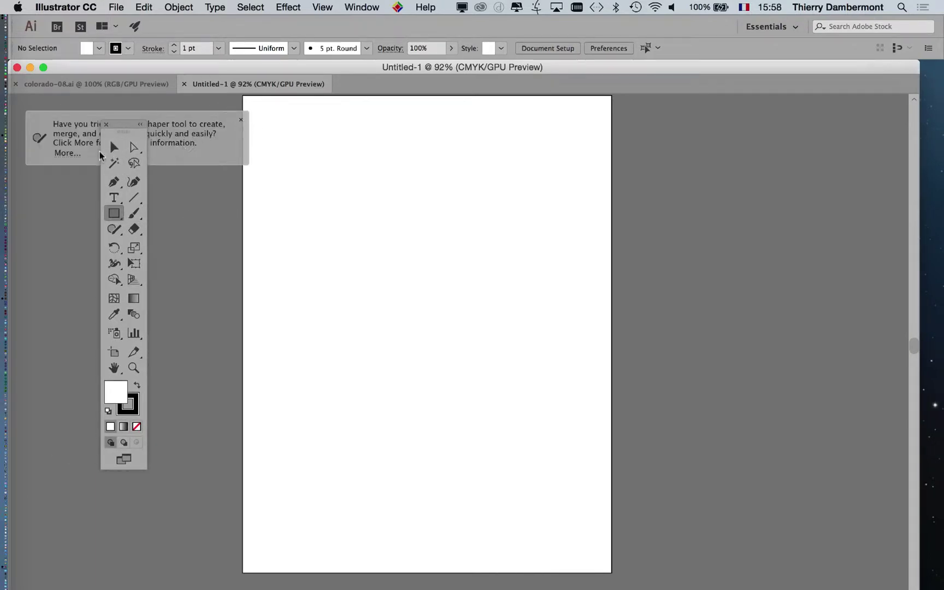
pyautogui.press('v')
pyautogui.click(241, 120)
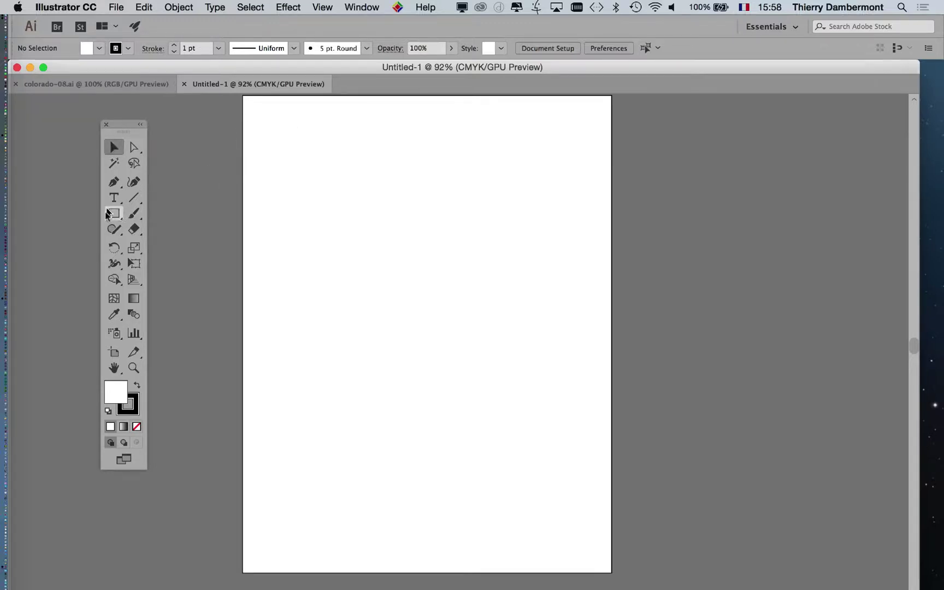
pyautogui.press('m')
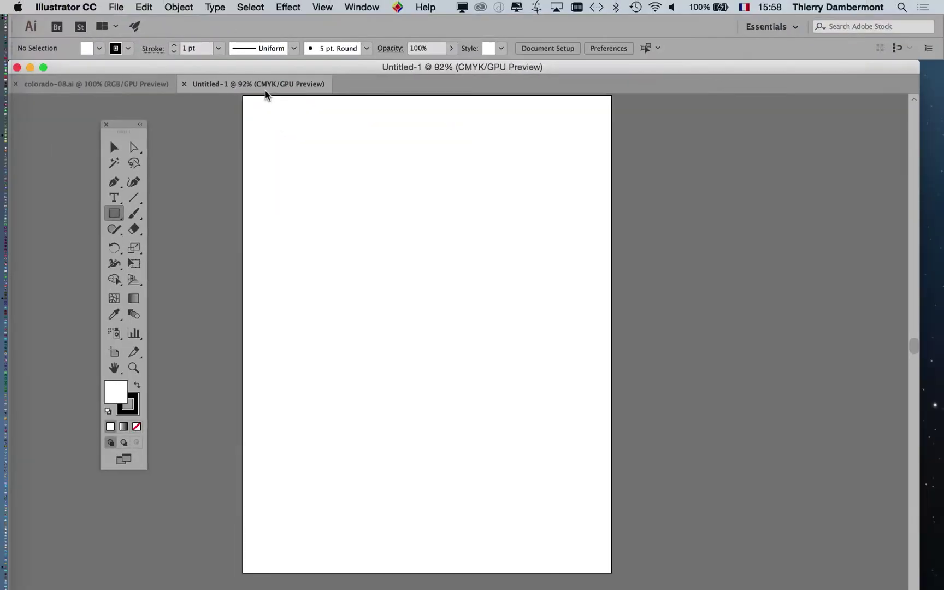
pyautogui.moveTo(302, 148); pyautogui.dragTo(494, 383)
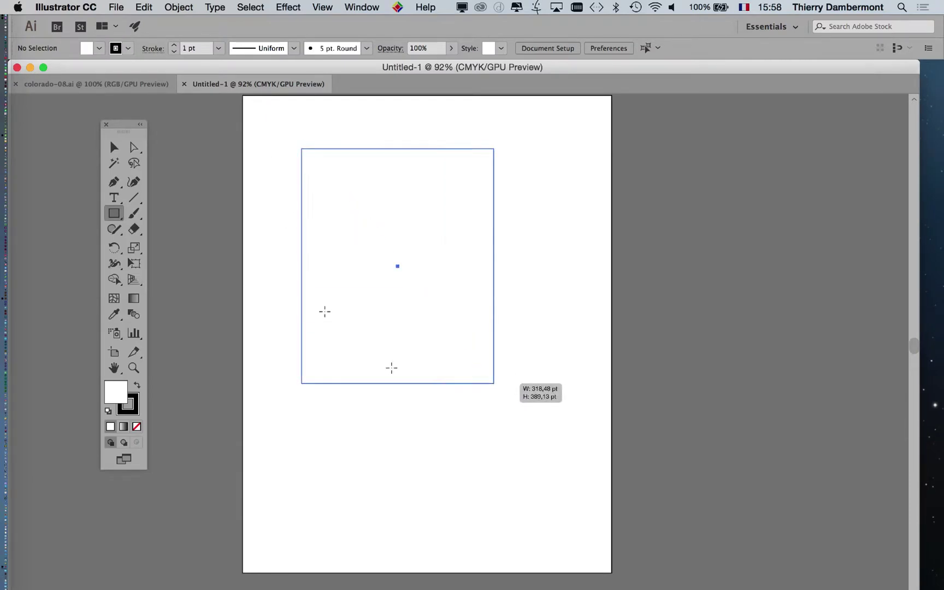
pyautogui.click(116, 150)
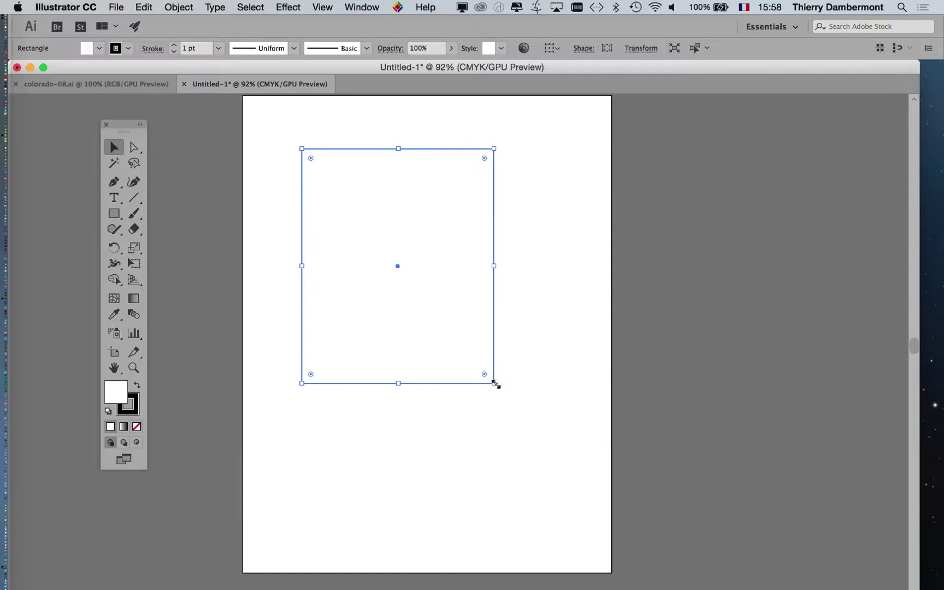
pyautogui.moveTo(495, 385); pyautogui.dragTo(407, 314)
# Toggle the Swatches panel on and reset the Essentials workspace to its default layout
pyautogui.click(362, 7)
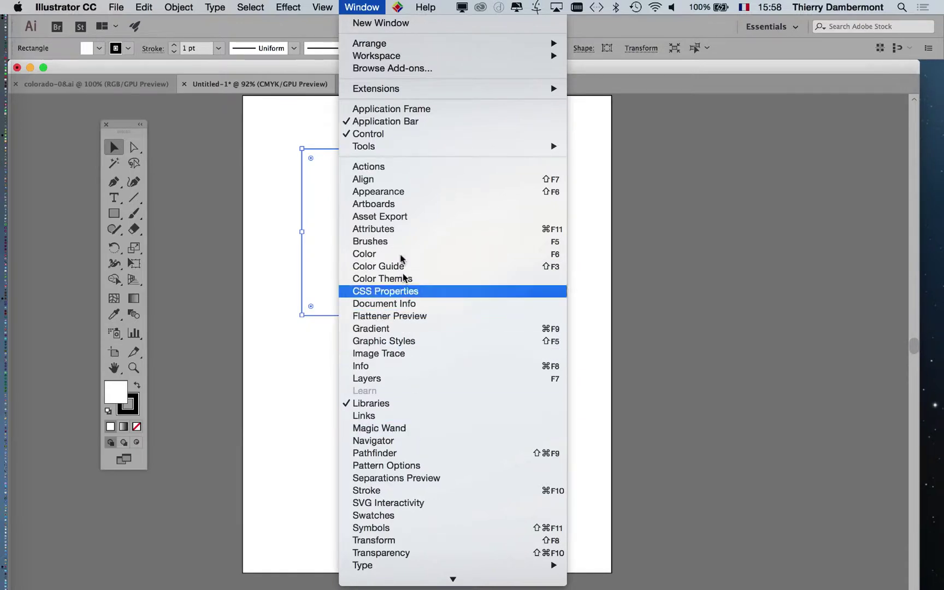
pyautogui.scroll(-1, 404, 276)
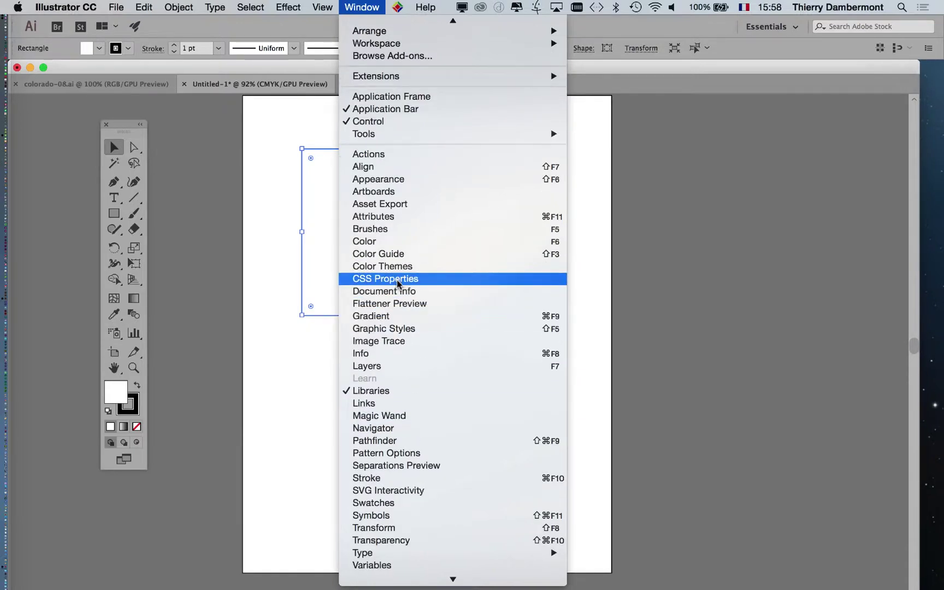
pyautogui.click(415, 503)
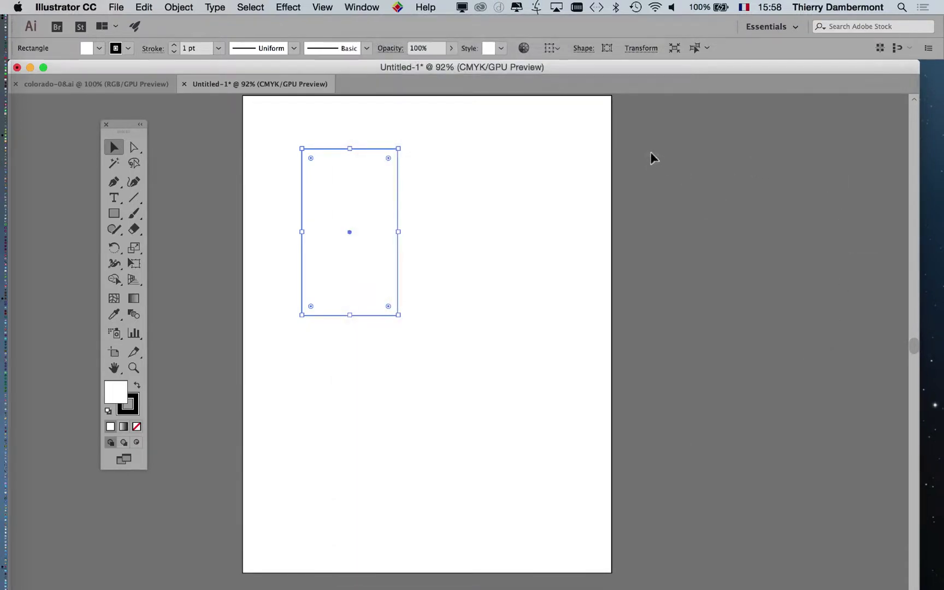
pyautogui.click(368, 7)
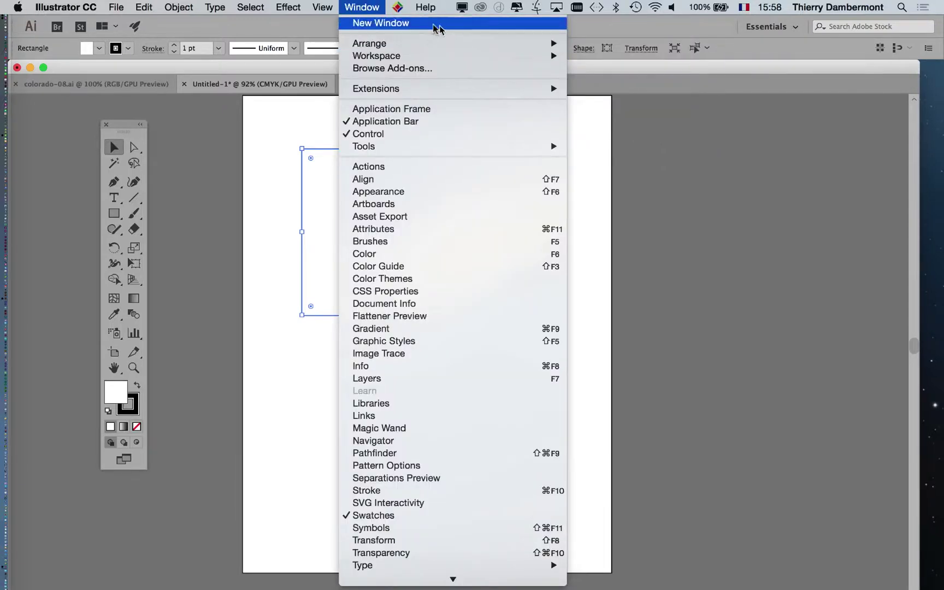
pyautogui.moveTo(426, 57)
pyautogui.click(626, 164)
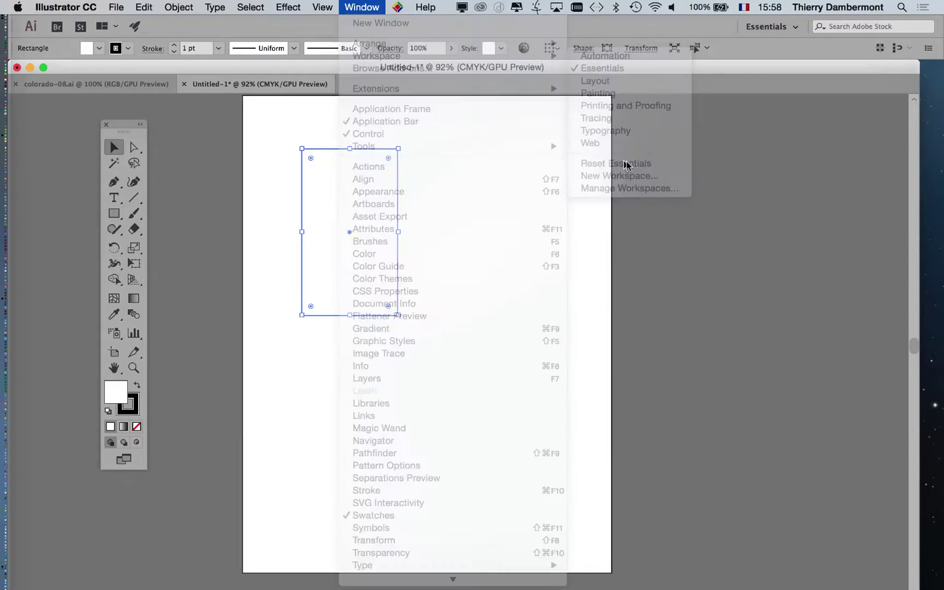
# Show the Swatches panel, enlarge it to reveal all its colors, and fill the rectangle with the light green swatch
pyautogui.click(361, 7)
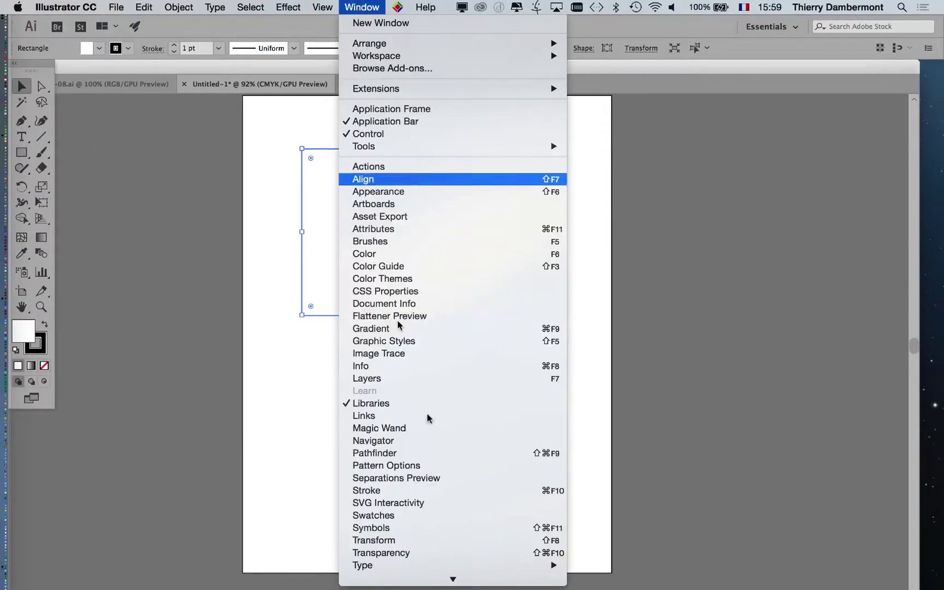
pyautogui.click(432, 516)
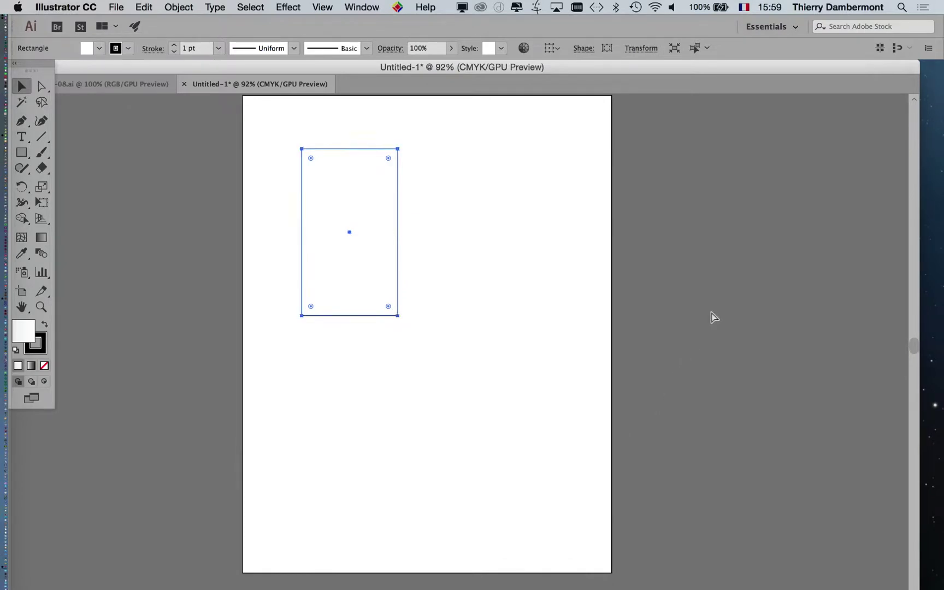
pyautogui.moveTo(656, 288); pyautogui.dragTo(571, 142)
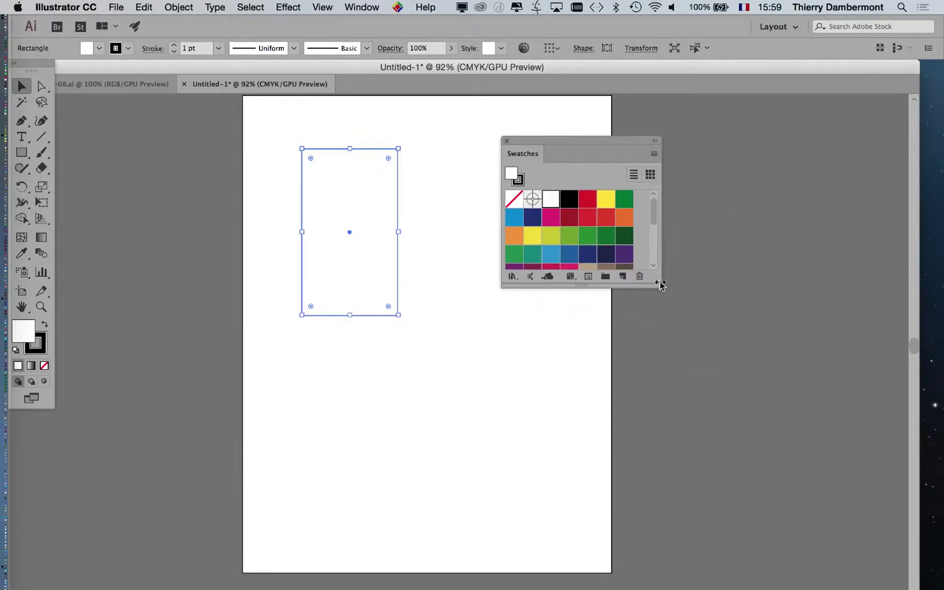
pyautogui.moveTo(660, 284); pyautogui.dragTo(722, 466)
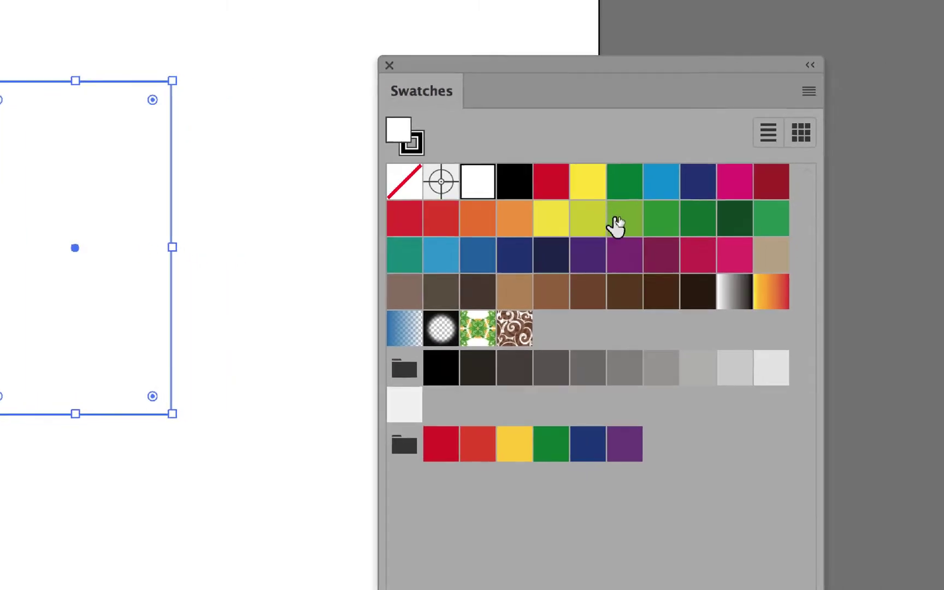
pyautogui.click(663, 222)
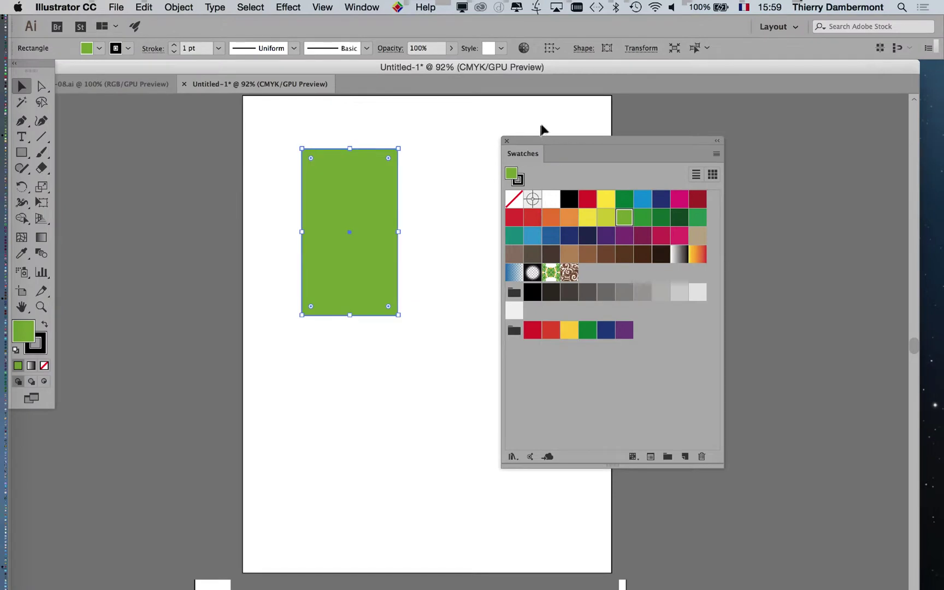
# Move the Swatches panel off the artboard and delete the green rectangle
pyautogui.moveTo(571, 143); pyautogui.dragTo(699, 137)
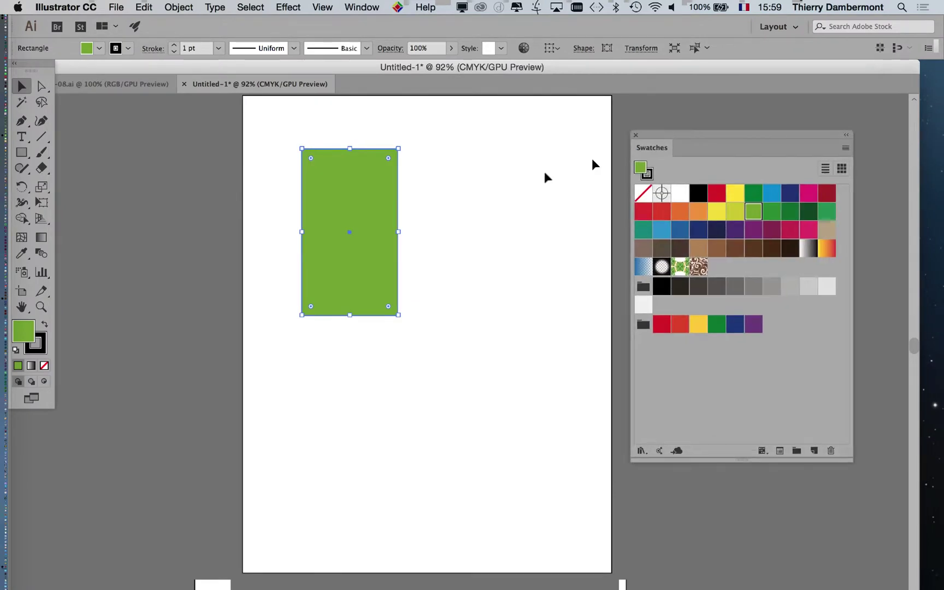
pyautogui.click(409, 183)
pyautogui.click(369, 190)
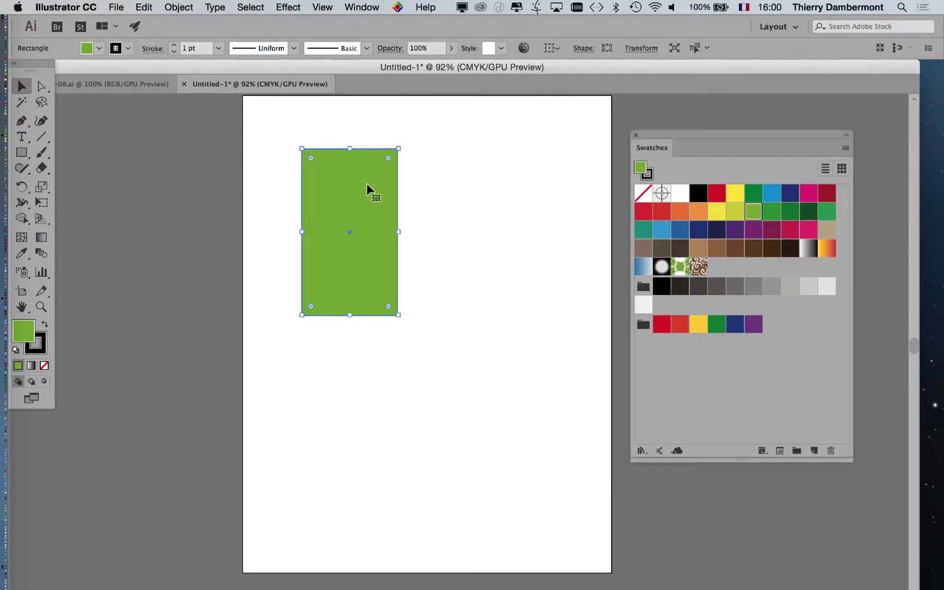
pyautogui.press('Delete')
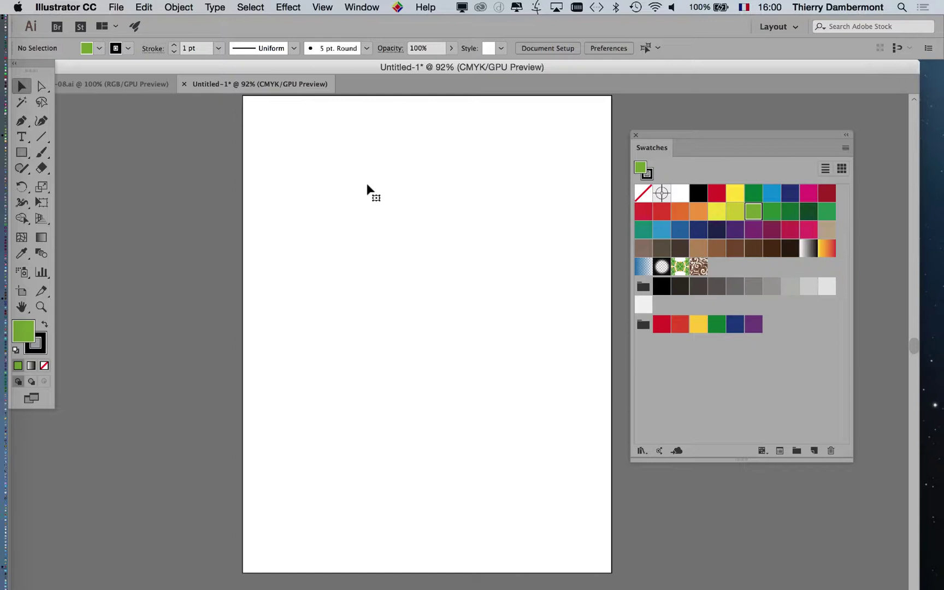
# Change the document color mode to RGB Color
pyautogui.click(145, 7)
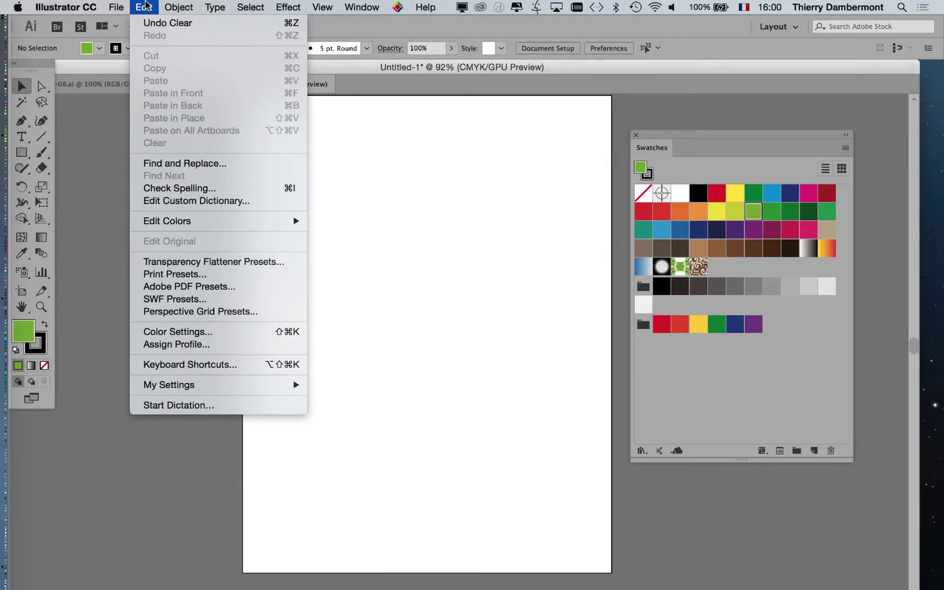
pyautogui.click(145, 6)
pyautogui.click(116, 6)
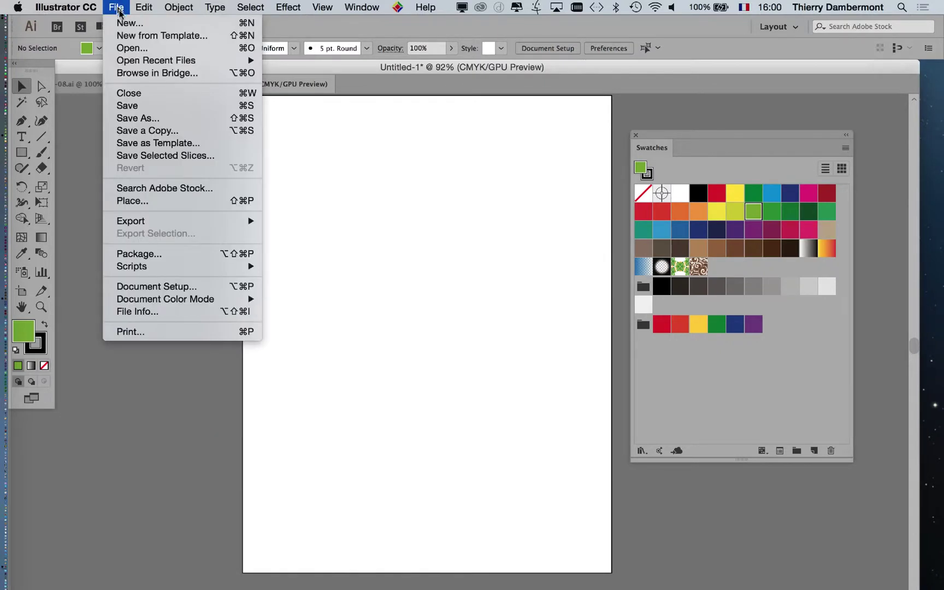
pyautogui.moveTo(147, 303)
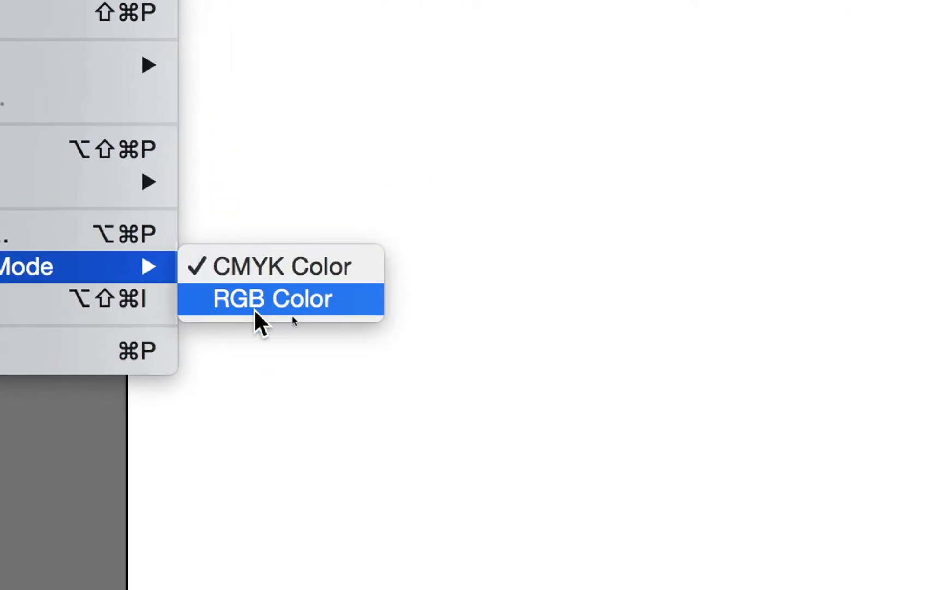
pyautogui.click(255, 310)
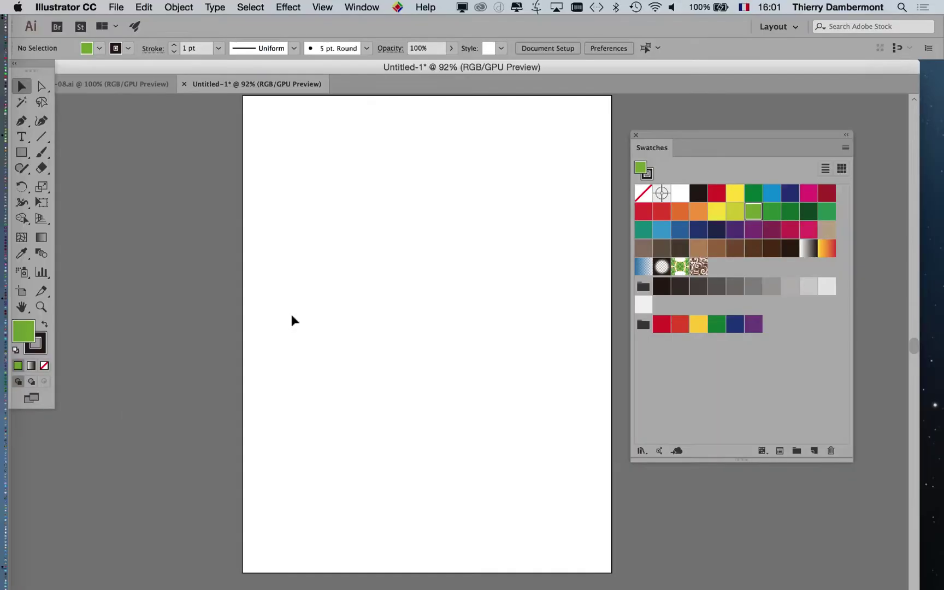
# Move the toolbox clear of the window edge and draw a tall green rectangle in the upper part of the artboard
pyautogui.moveTo(32, 69); pyautogui.dragTo(96, 111)
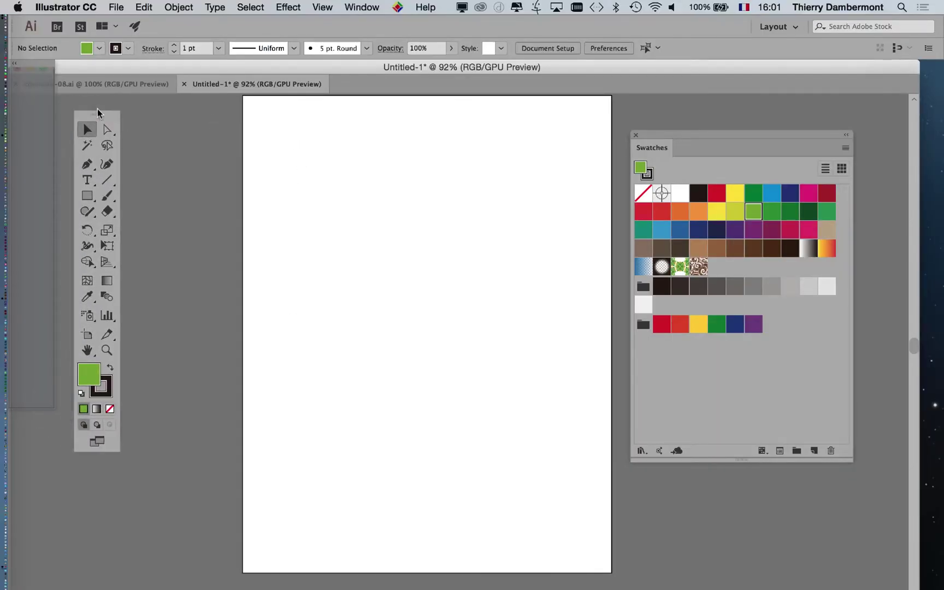
pyautogui.press('m')
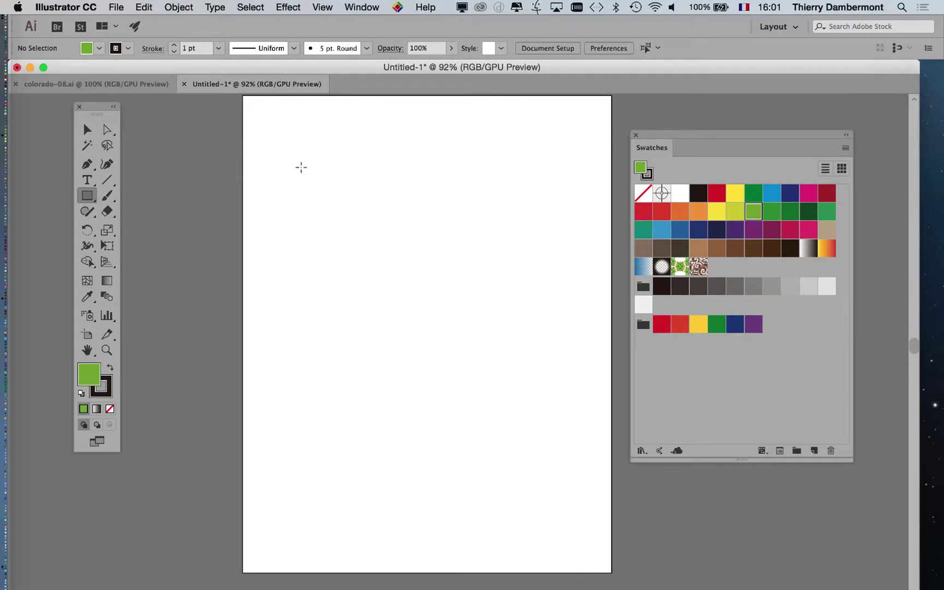
pyautogui.moveTo(302, 167); pyautogui.dragTo(427, 365)
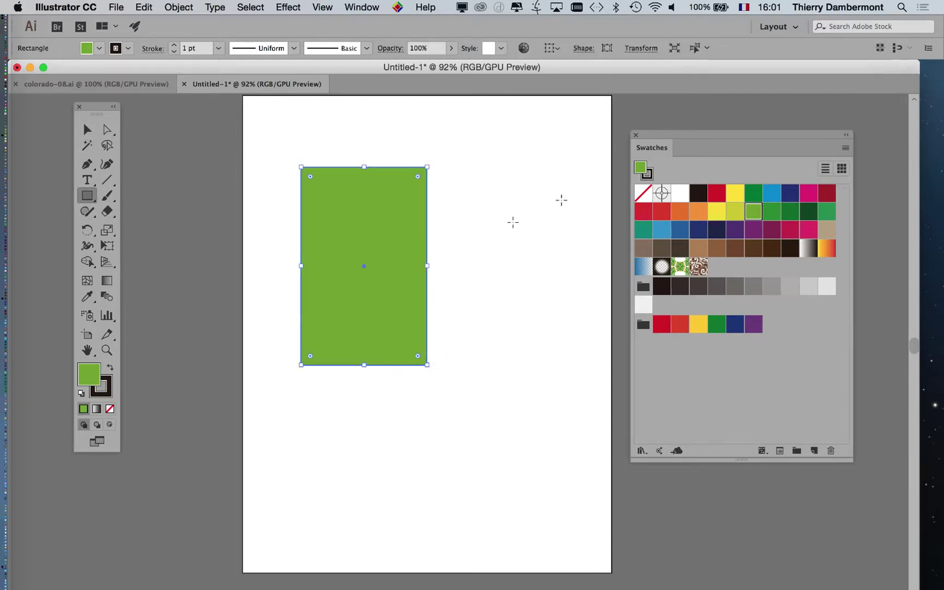
# Create a process color swatch in RGB mode with R=13, G=255 and B=62 and apply it to the green rectangle
pyautogui.moveTo(657, 136); pyautogui.dragTo(501, 131)
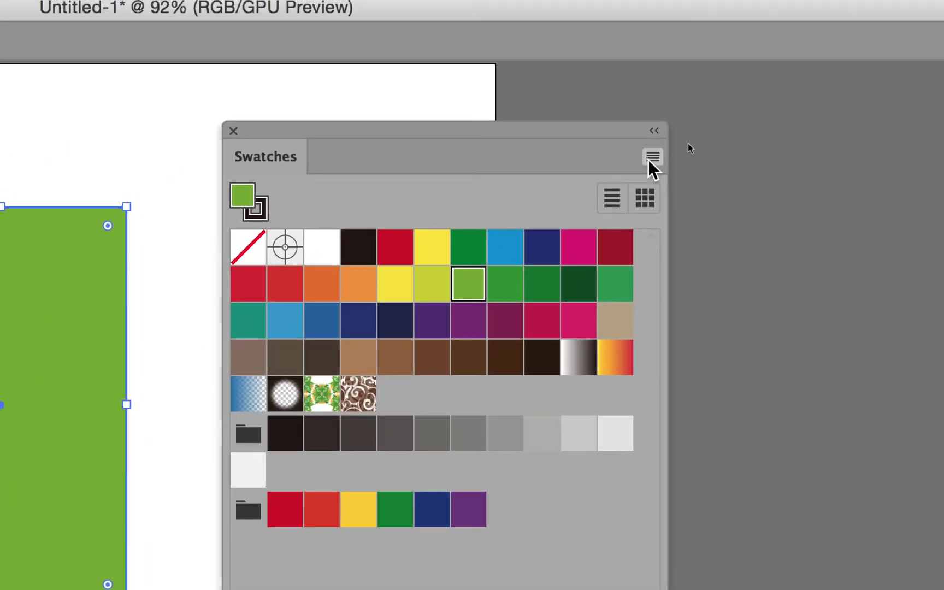
pyautogui.click(658, 150)
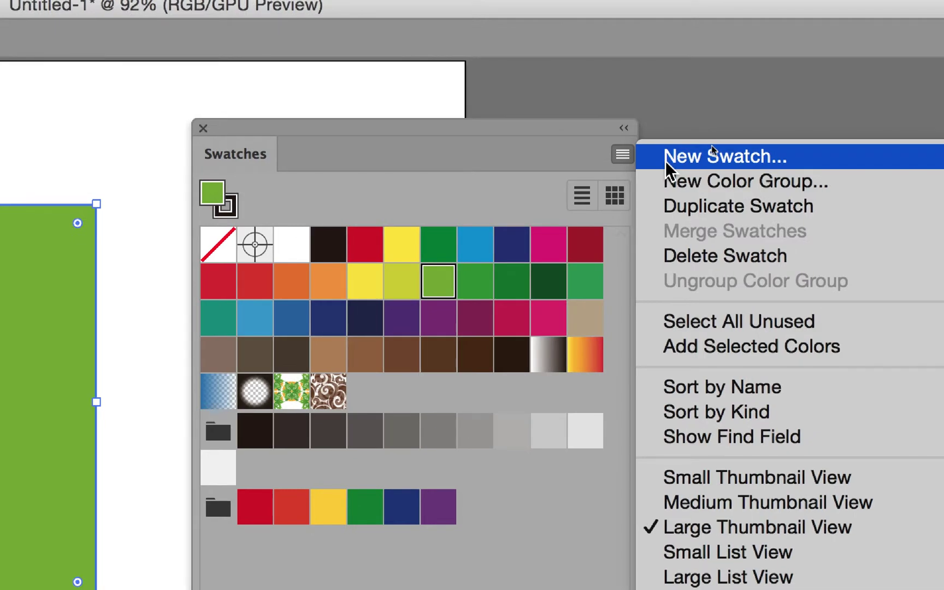
pyautogui.click(666, 159)
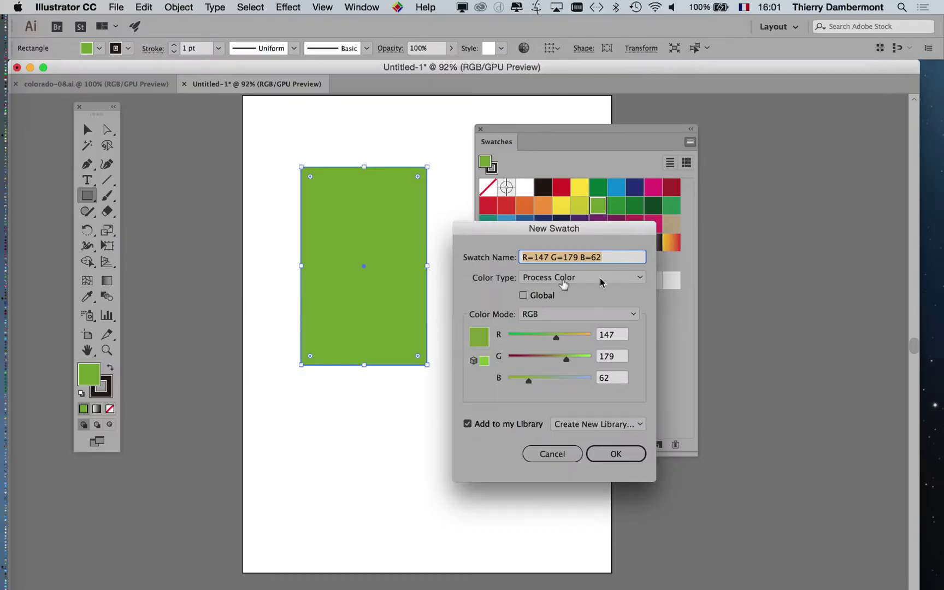
pyautogui.moveTo(410, 266); pyautogui.dragTo(660, 90)
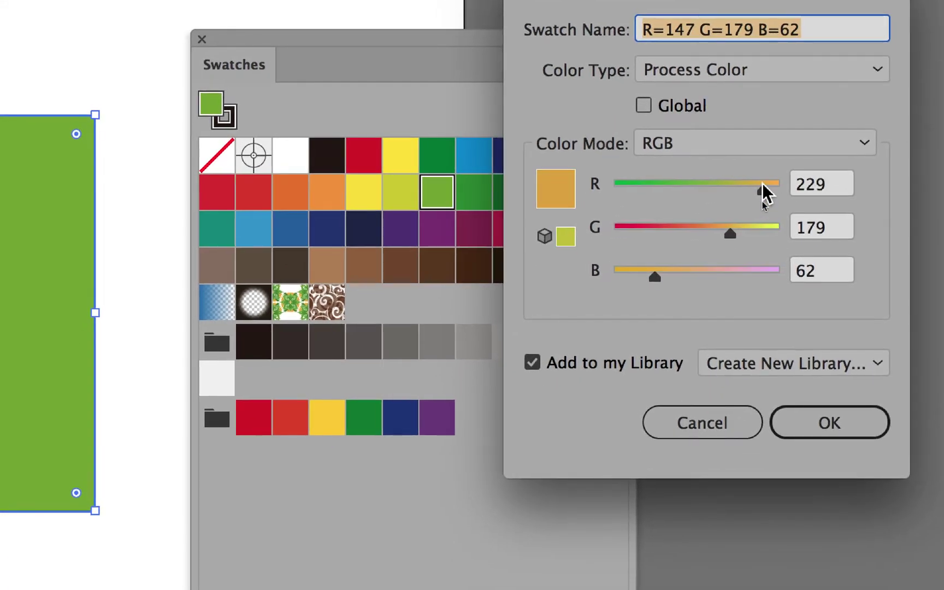
pyautogui.moveTo(763, 188); pyautogui.dragTo(779, 188)
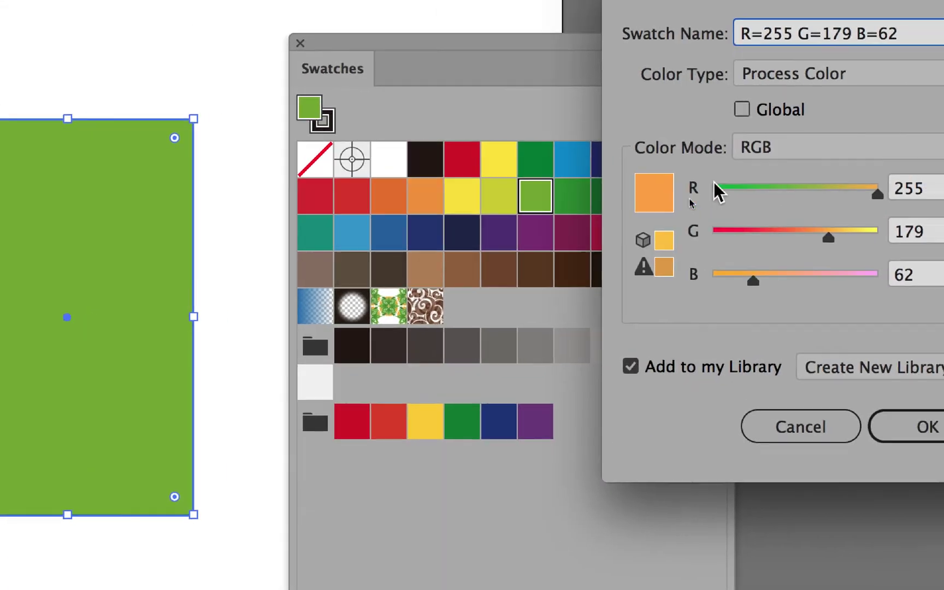
pyautogui.click(629, 189)
pyautogui.moveTo(720, 191); pyautogui.dragTo(710, 191)
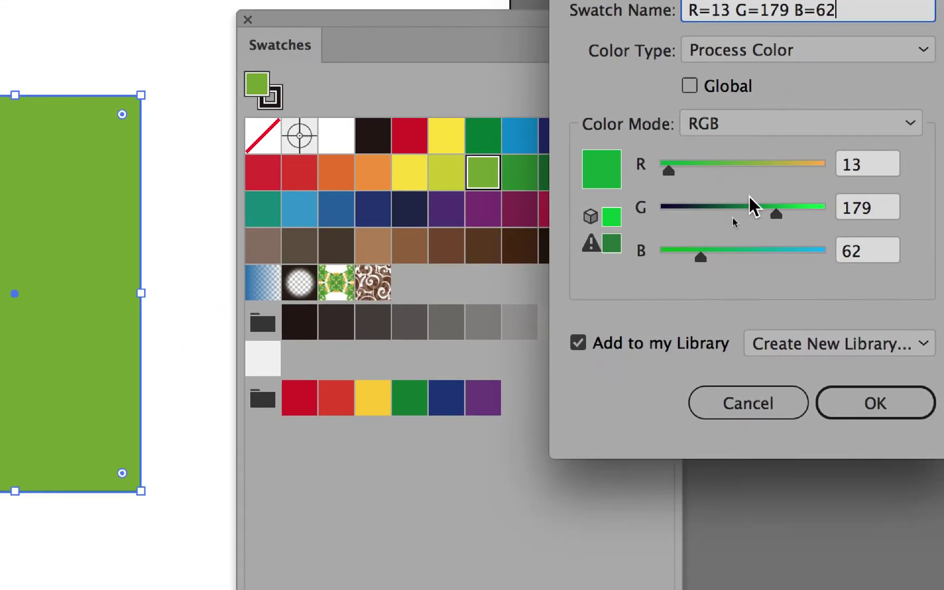
pyautogui.moveTo(852, 242); pyautogui.dragTo(879, 240)
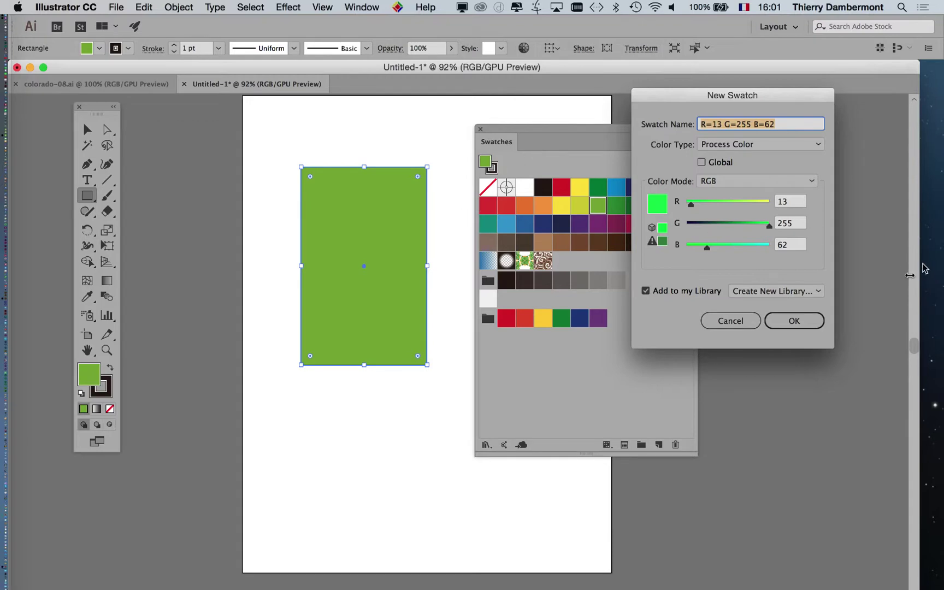
pyautogui.click(811, 321)
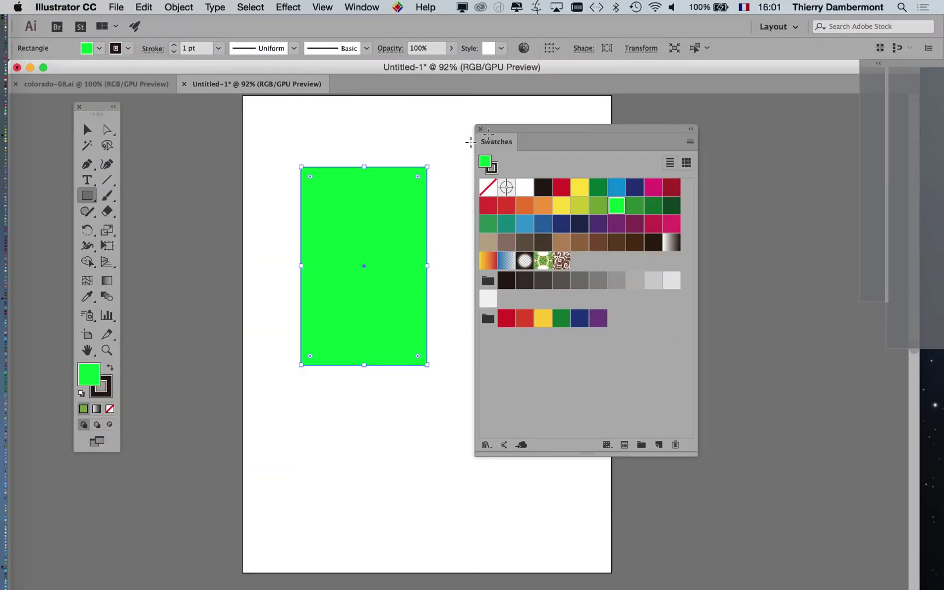
# Draw a narrower rectangle beside the green one and fill it with a new RGB swatch of R=255, G=0 and B=255
pyautogui.moveTo(530, 133); pyautogui.dragTo(647, 131)
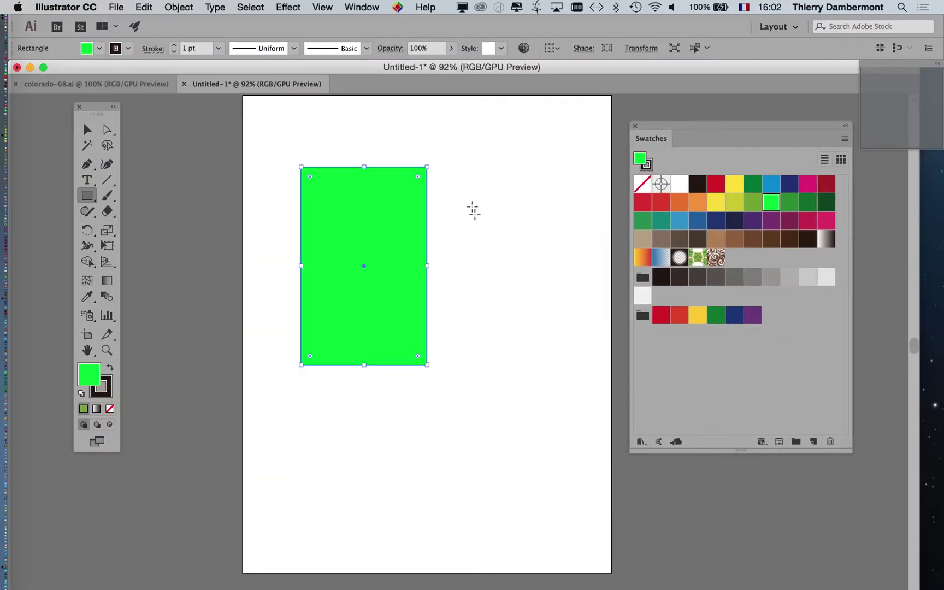
pyautogui.moveTo(472, 206)
pyautogui.mouseDown()
pyautogui.moveTo(539, 360)
pyautogui.moveTo(549, 411)
pyautogui.mouseUp()
pyautogui.click(845, 138)
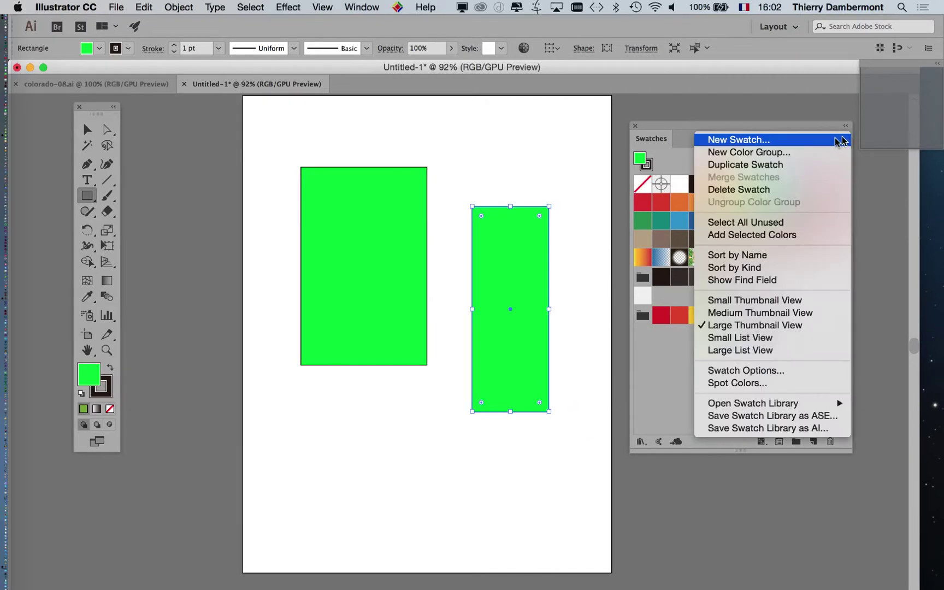
pyautogui.press('Escape')
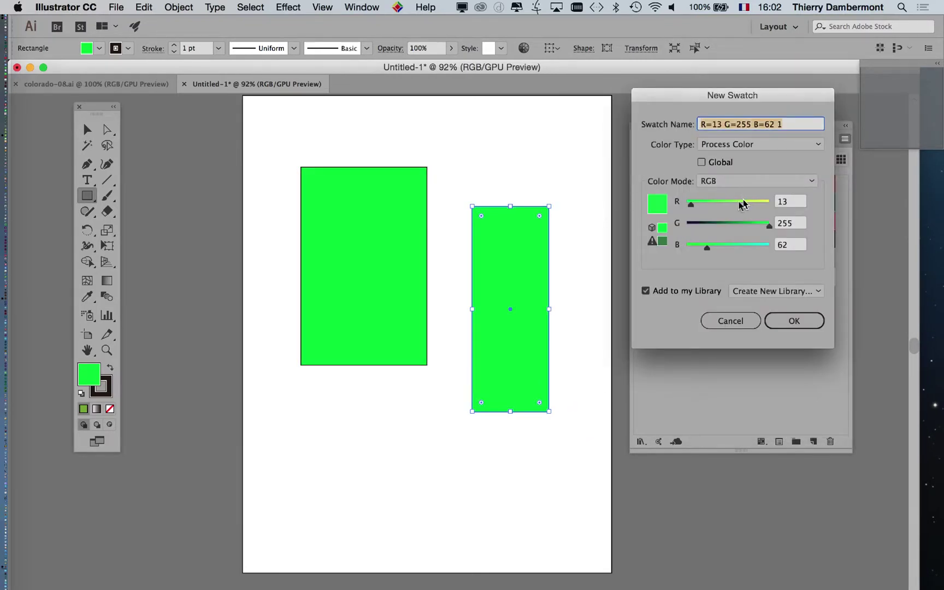
pyautogui.moveTo(746, 202); pyautogui.dragTo(771, 202)
pyautogui.moveTo(711, 224); pyautogui.dragTo(770, 247)
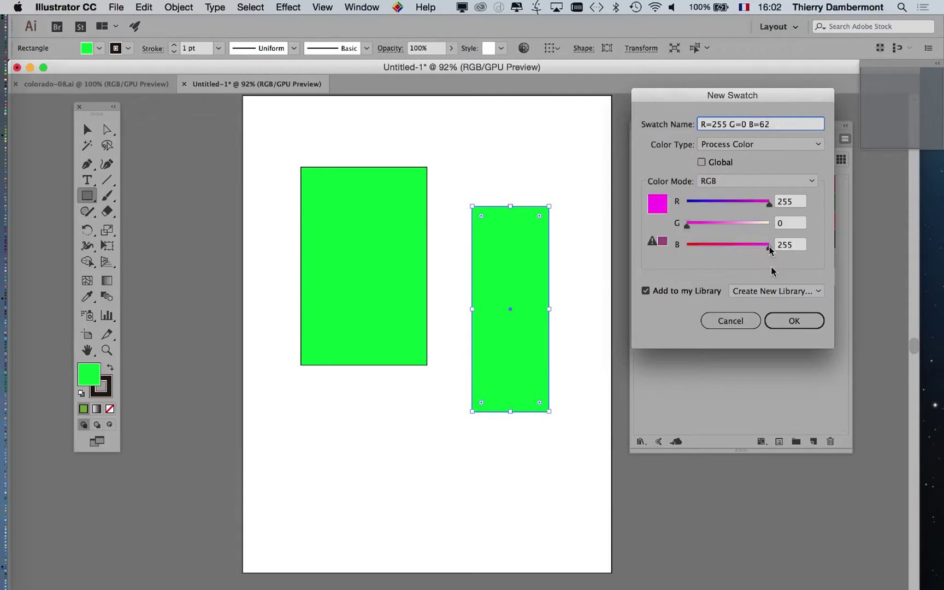
pyautogui.click(794, 321)
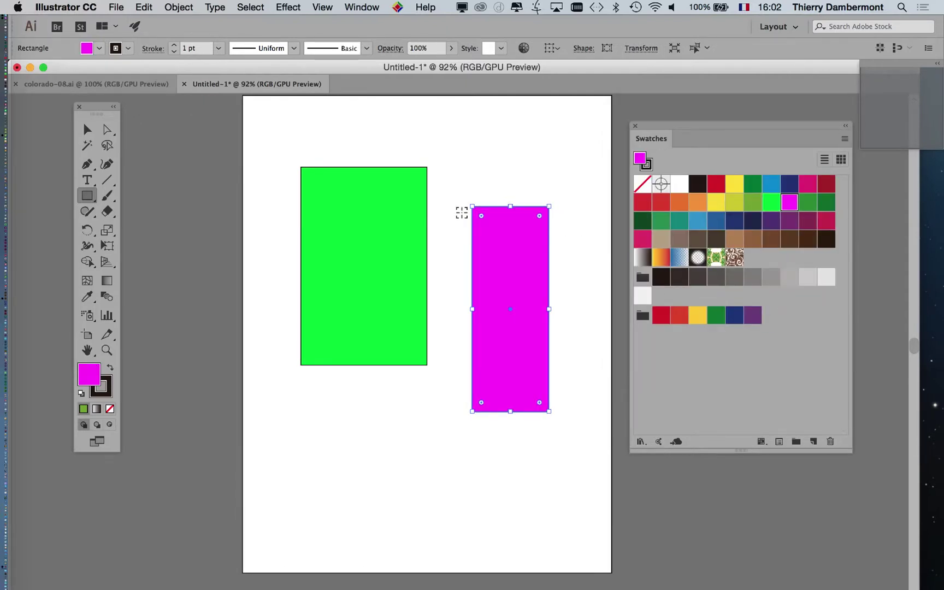
# Move the Swatches panel clear of the shapes, then shift the magenta rectangle upward on the artboard and deselect it
pyautogui.click(460, 211)
pyautogui.moveTo(666, 128); pyautogui.dragTo(733, 150)
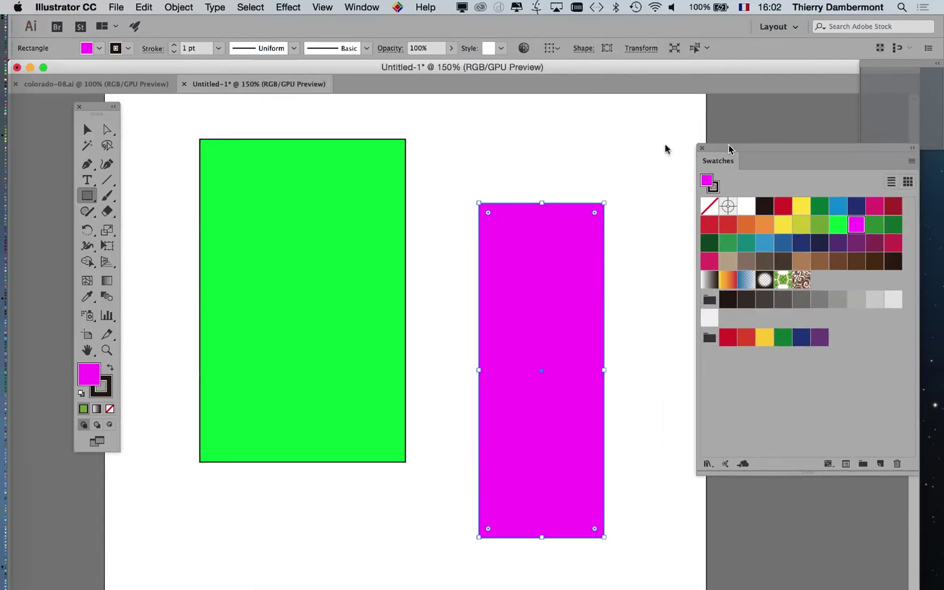
pyautogui.click(88, 130)
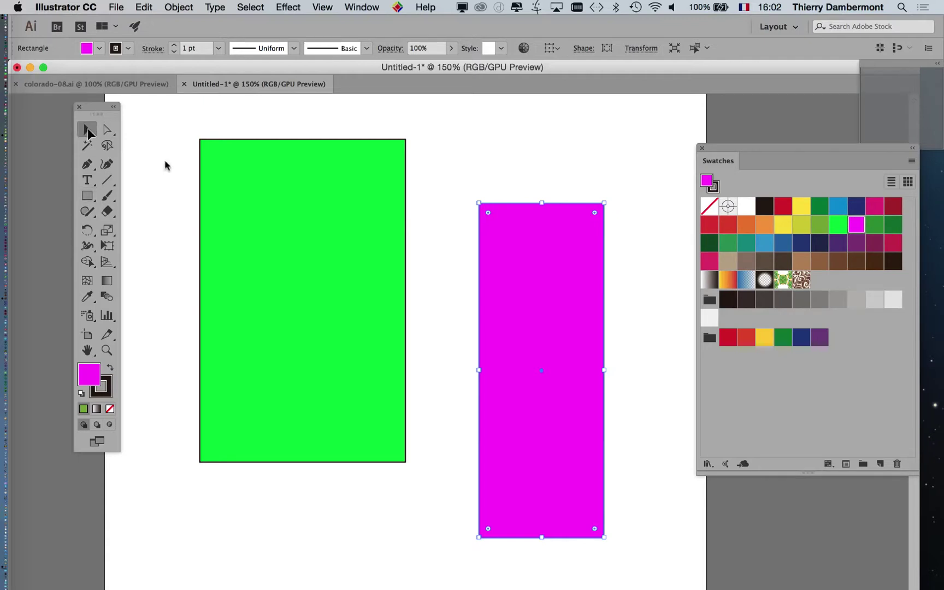
pyautogui.click(477, 171)
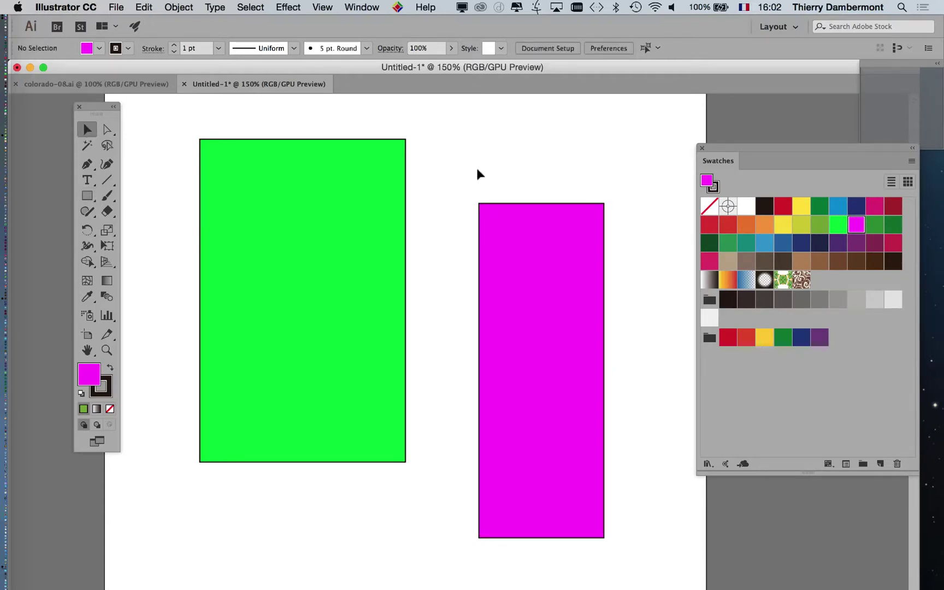
pyautogui.click(539, 255)
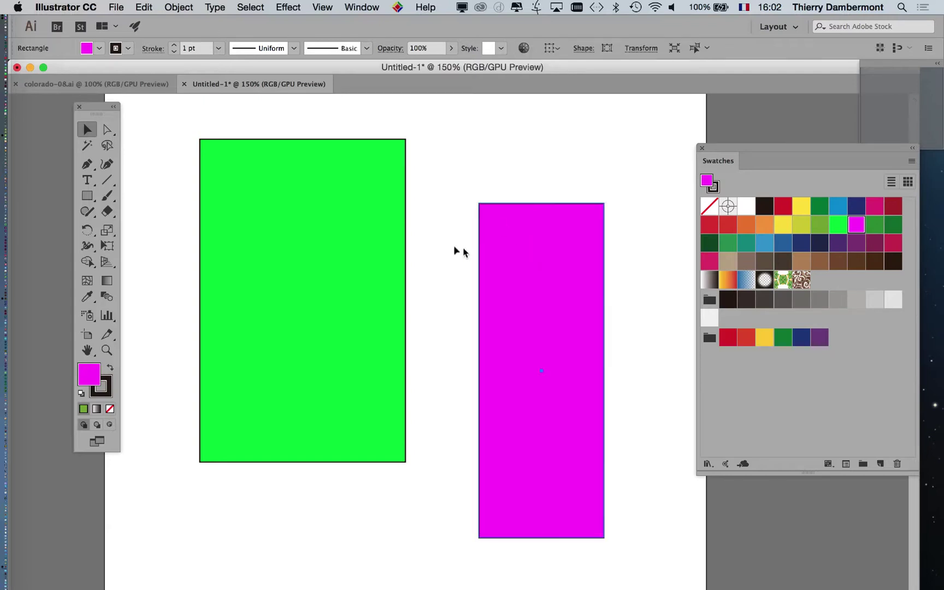
pyautogui.moveTo(540, 255); pyautogui.dragTo(521, 205)
pyautogui.click(631, 303)
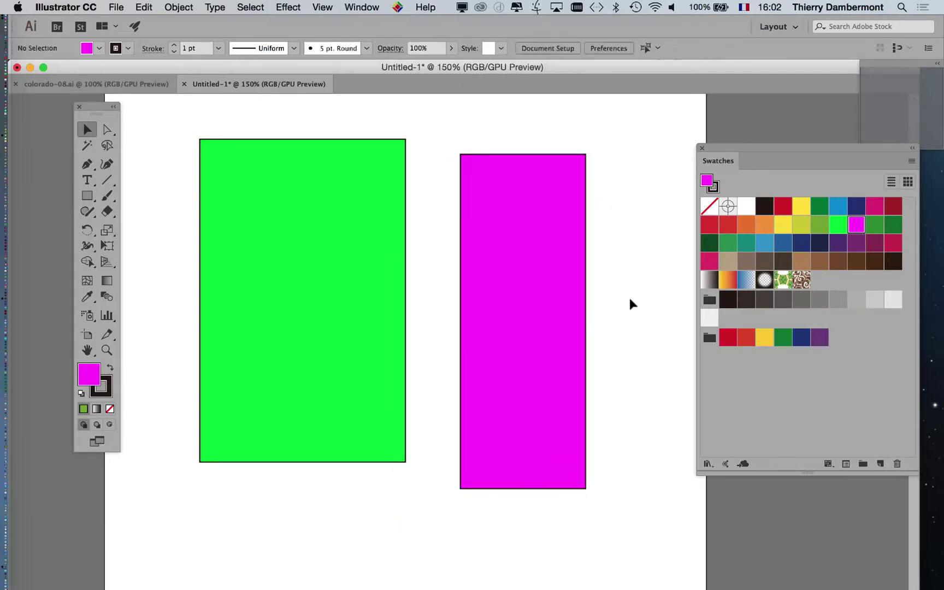
pyautogui.moveTo(502, 266); pyautogui.dragTo(541, 227)
pyautogui.click(211, 105)
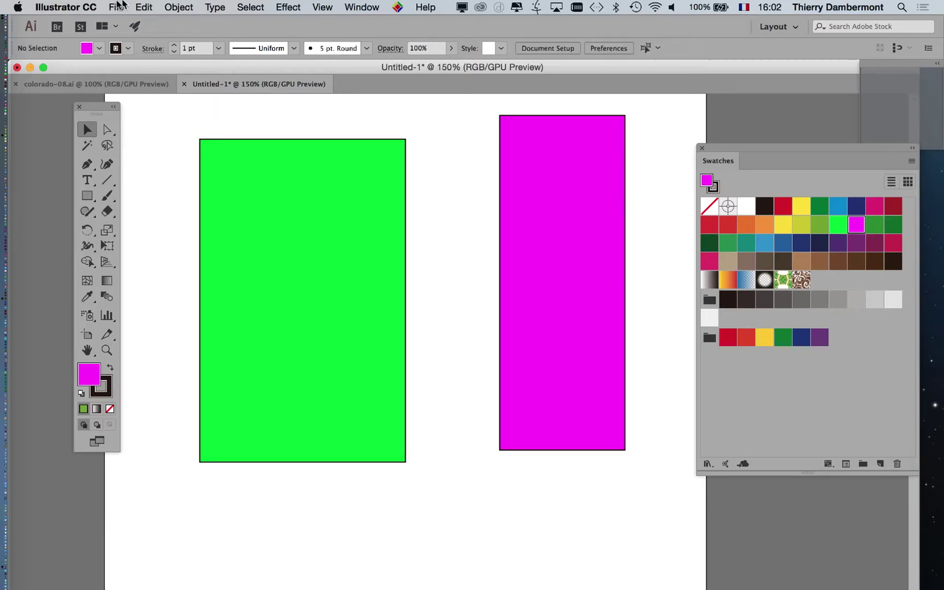
# Change the document color mode to CMYK Color
pyautogui.click(117, 6)
pyautogui.moveTo(152, 303)
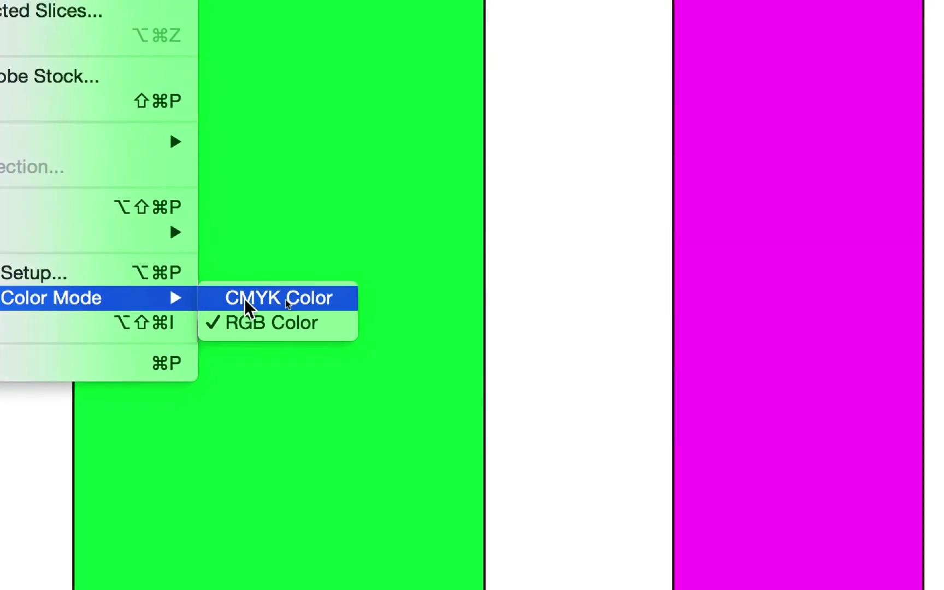
pyautogui.click(245, 300)
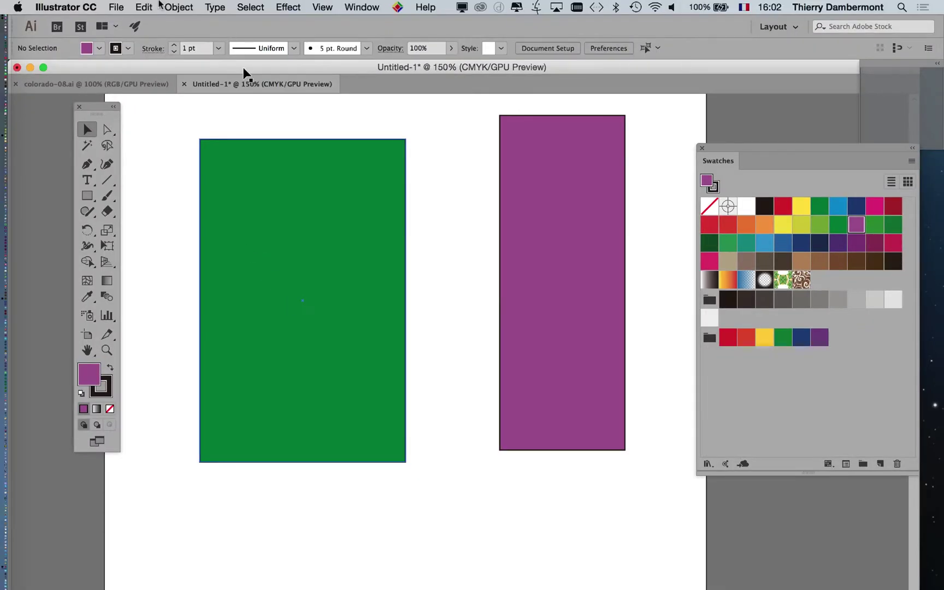
# Switch the document color mode back to RGB Color
pyautogui.click(116, 8)
pyautogui.moveTo(240, 301)
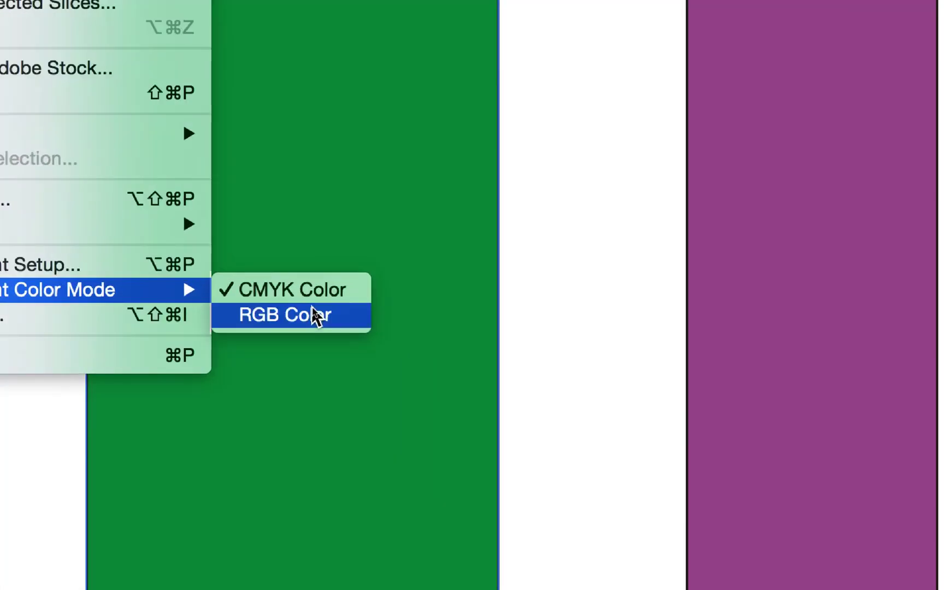
pyautogui.click(312, 309)
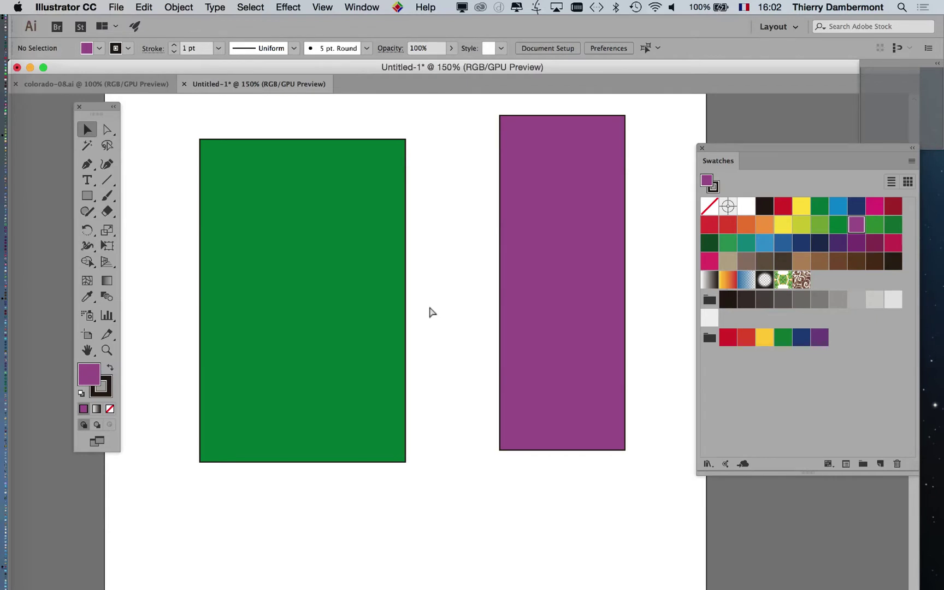
# Undo both document color mode changes
pyautogui.press('super+z')
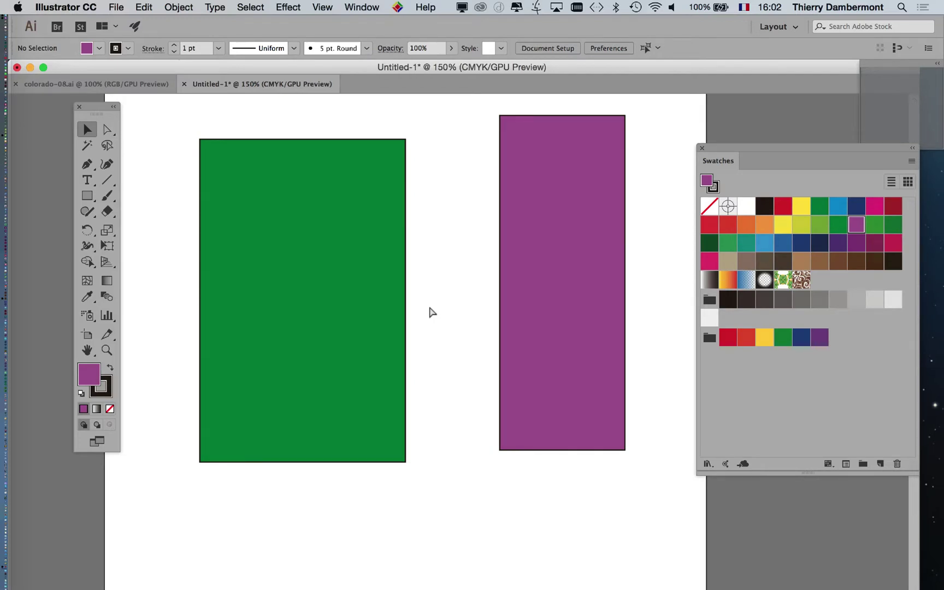
pyautogui.press('super+z')
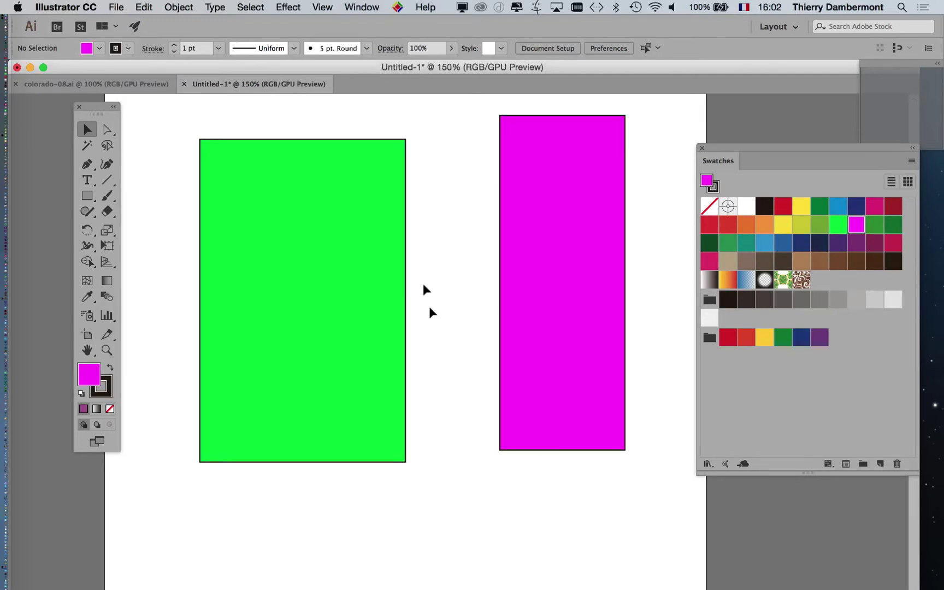
# Lower the magenta rectangle and shift the green one up and toward it so that they partly overlap, leaving nothing selected
pyautogui.moveTo(518, 213); pyautogui.dragTo(498, 278)
pyautogui.press('super+minus')
pyautogui.press('super+minus')
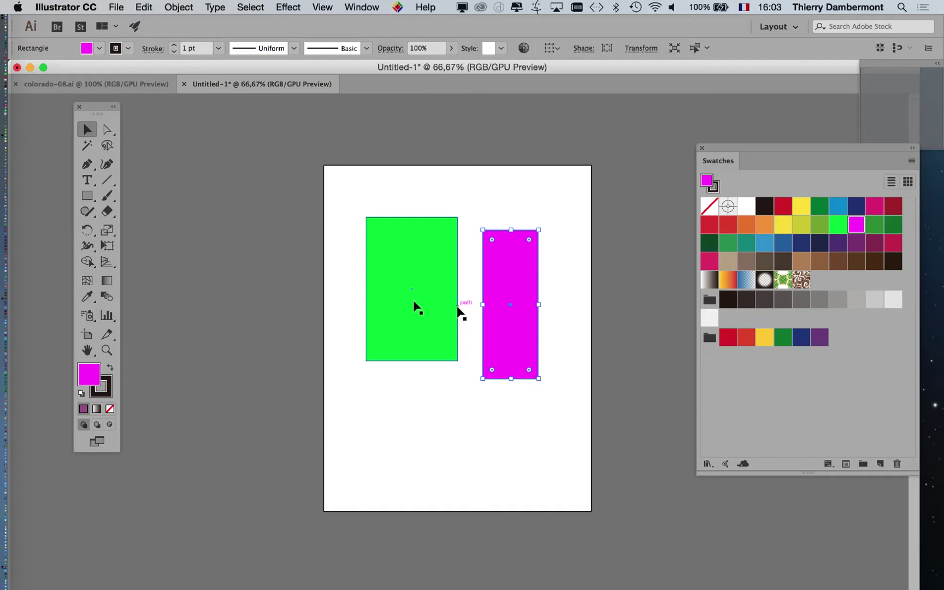
pyautogui.click(411, 417)
pyautogui.moveTo(440, 360); pyautogui.dragTo(481, 332)
pyautogui.click(442, 394)
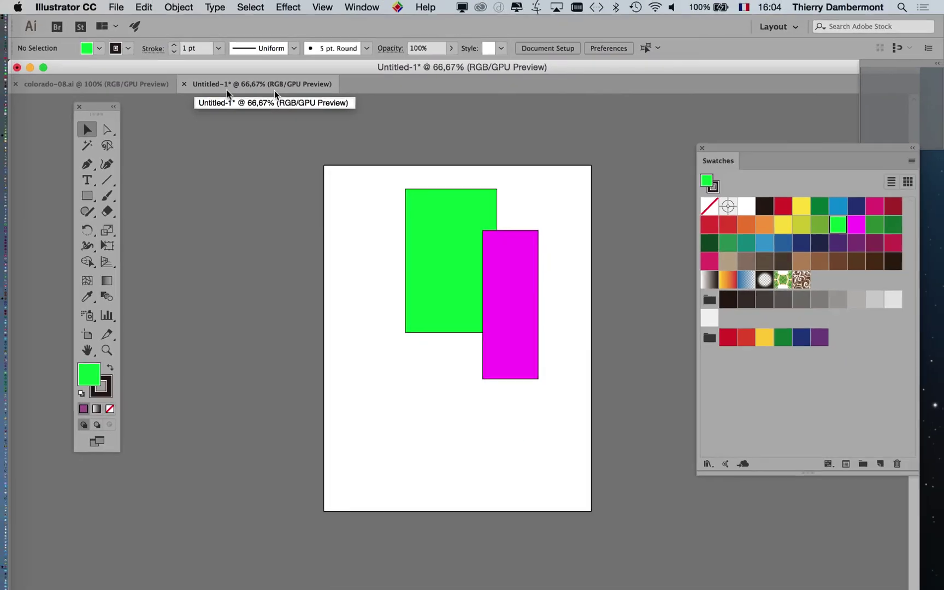
# Save the untitled document as RGB-demo.ai in Adobe Illustrator (ai) format in the Glyphes nov 2017 folder
pyautogui.click(185, 85)
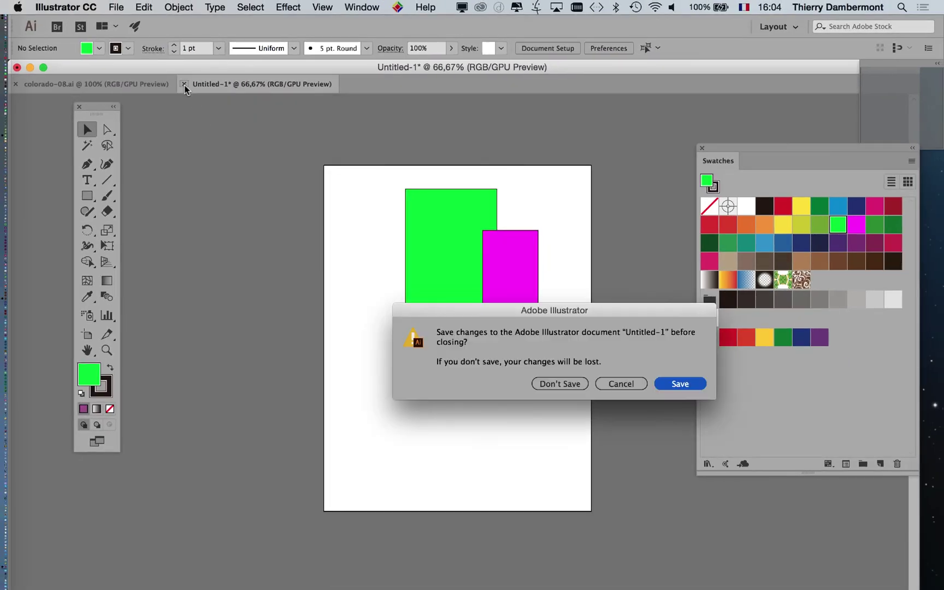
pyautogui.click(623, 385)
pyautogui.click(109, 6)
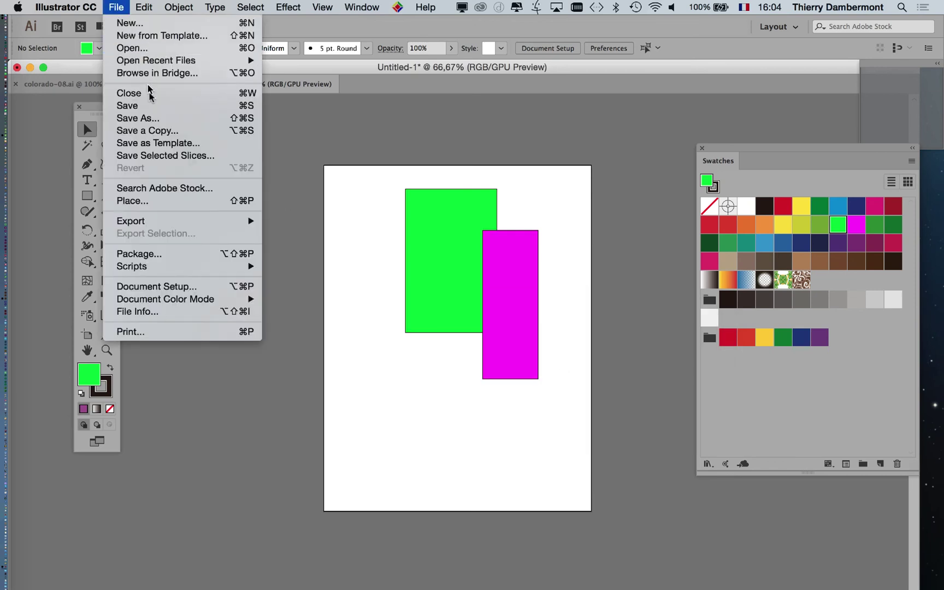
pyautogui.click(154, 118)
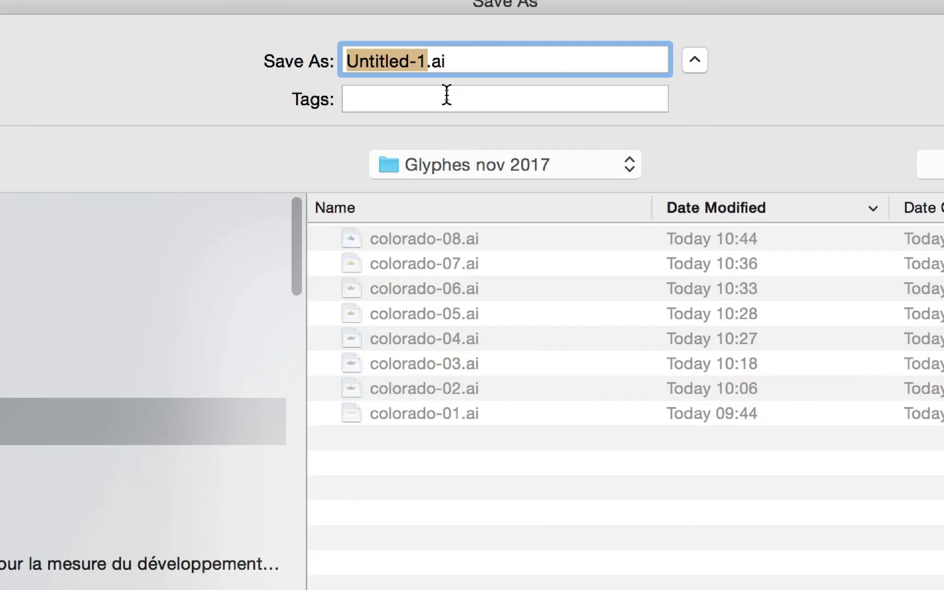
pyautogui.write('RGB')
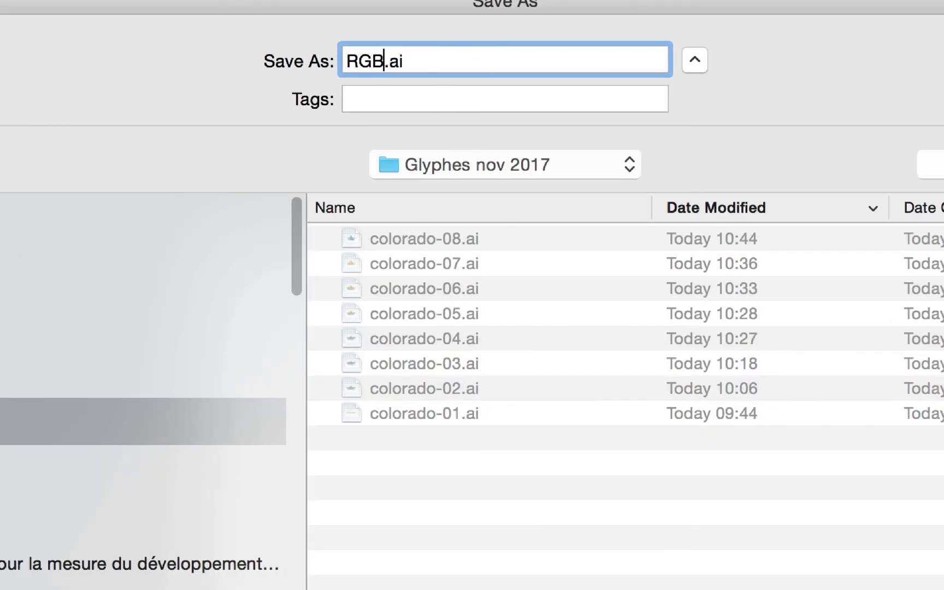
pyautogui.write('-demo')
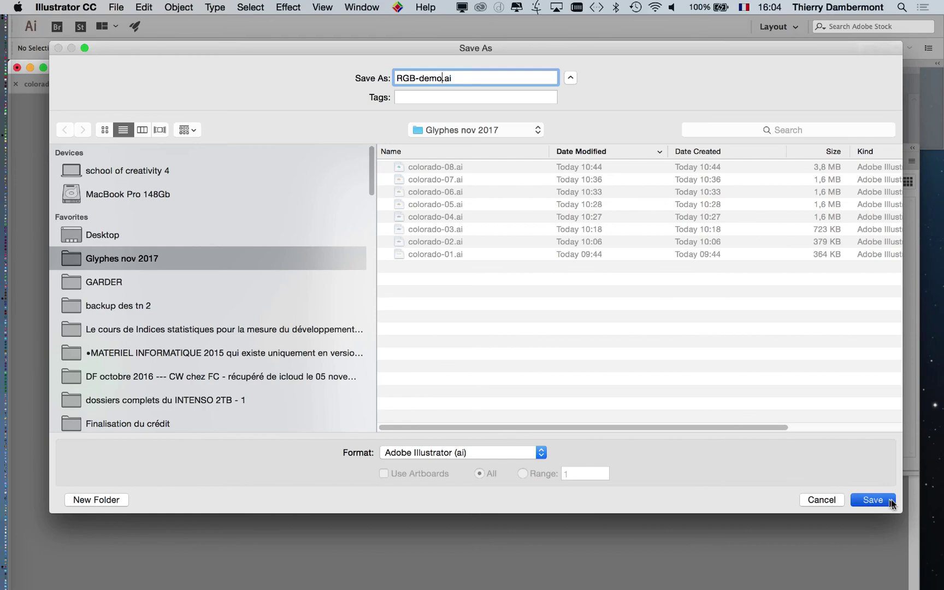
pyautogui.press('Return')
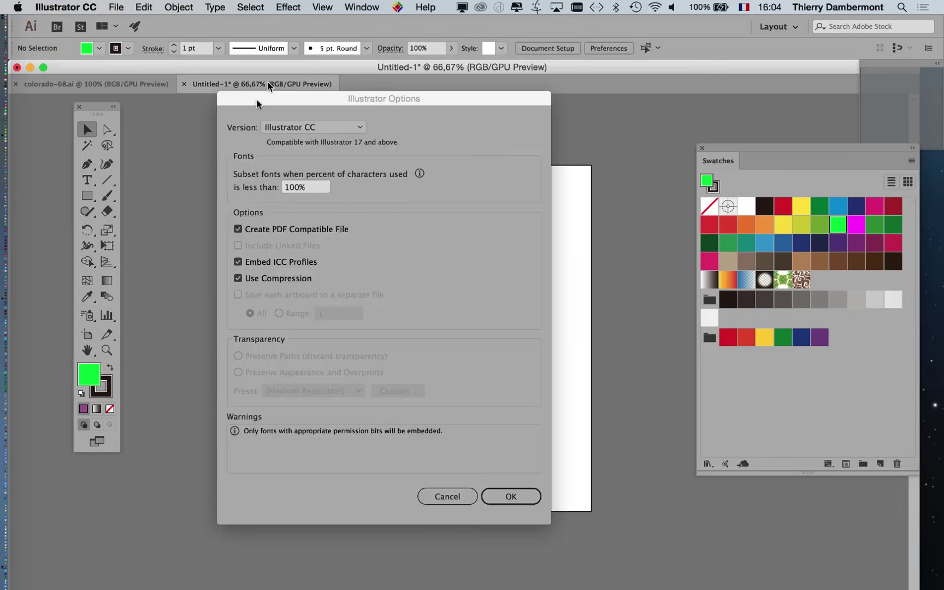